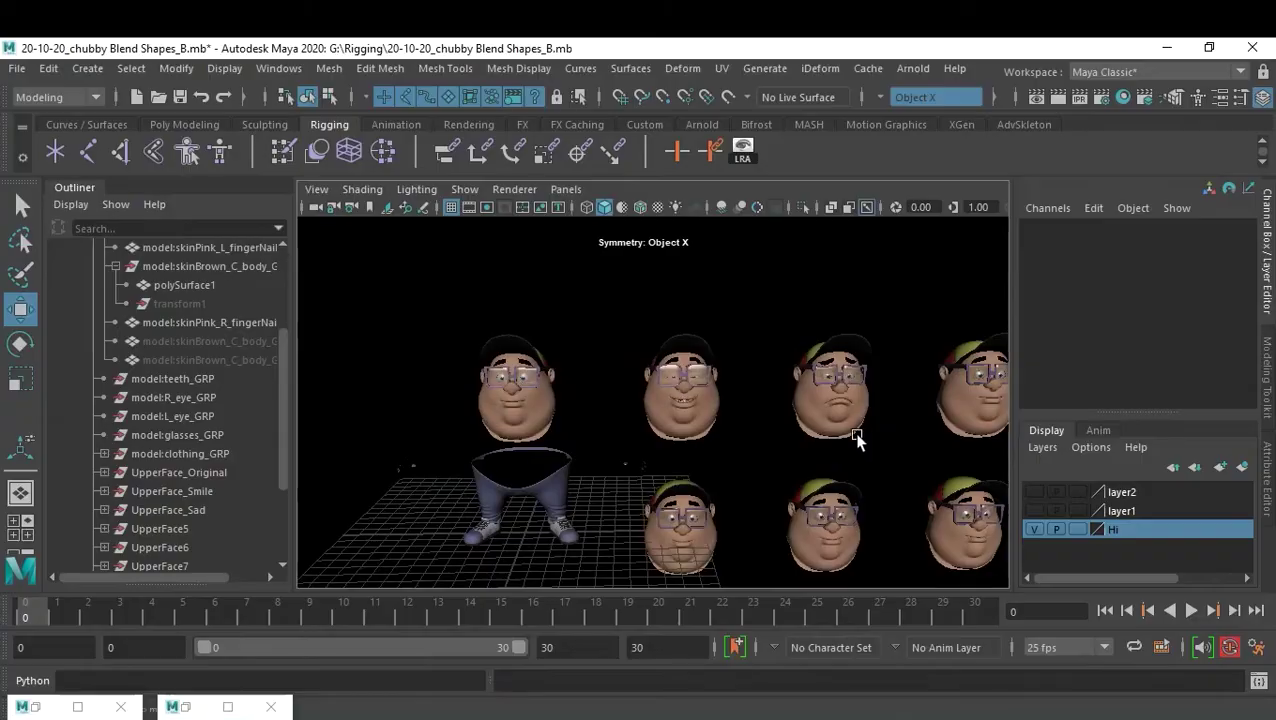
Select UpperFace_Original, show its FacialExpression targets UpperFace_Sad and UpperFace_Smile at 0, and frame it
left_click_drag(869, 467, 823, 464, "alt")
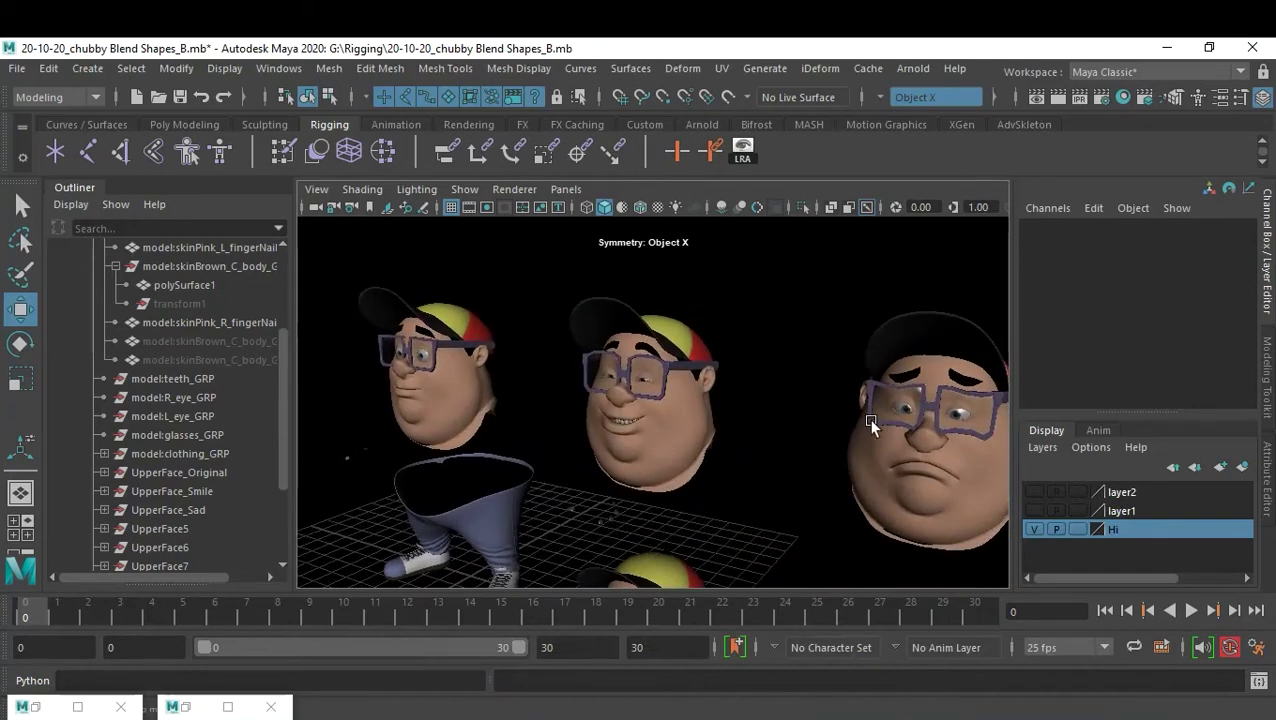
left_click(450, 410)
scroll(1176, 342, "down", 3)
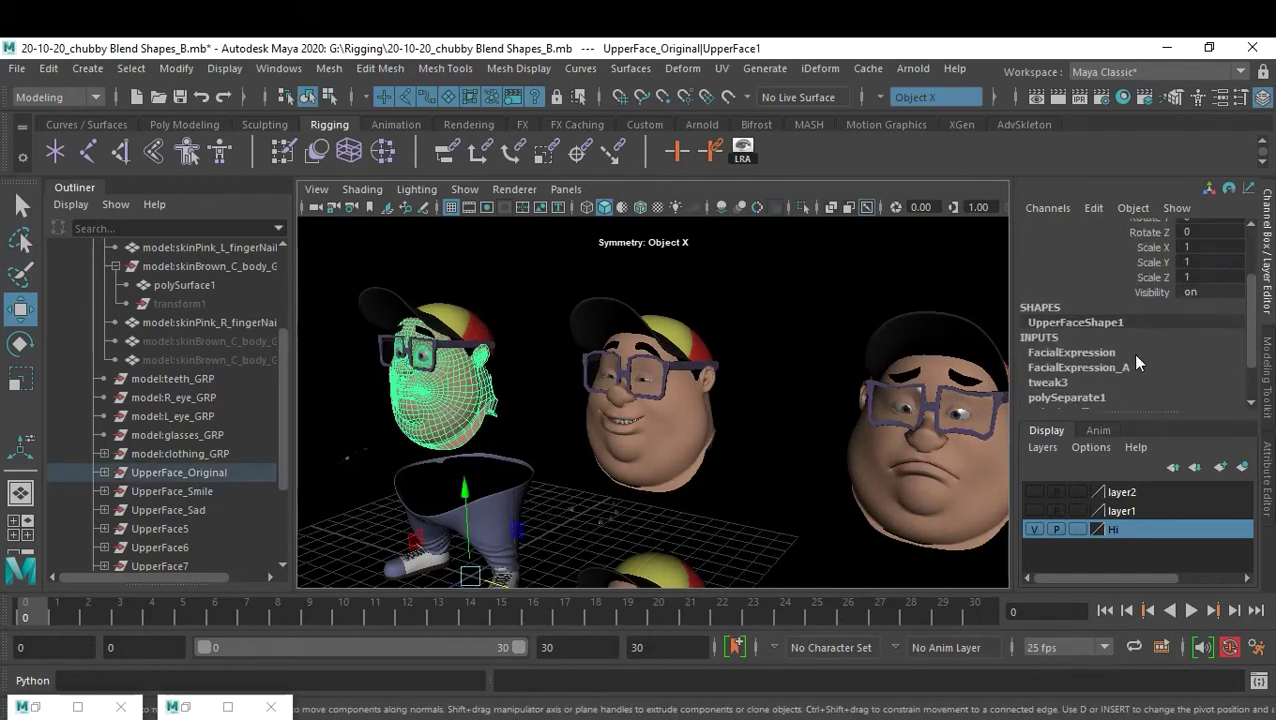
left_click(1071, 354)
scroll(1110, 330, "down", 3)
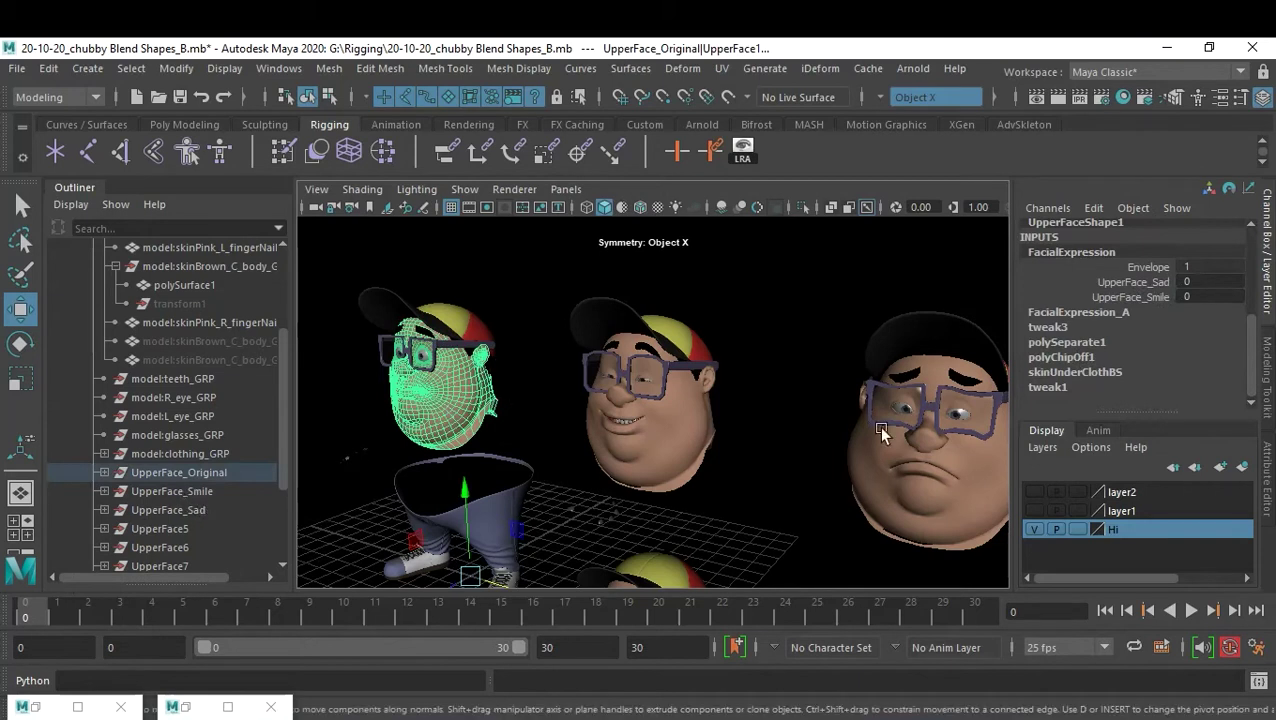
key("f")
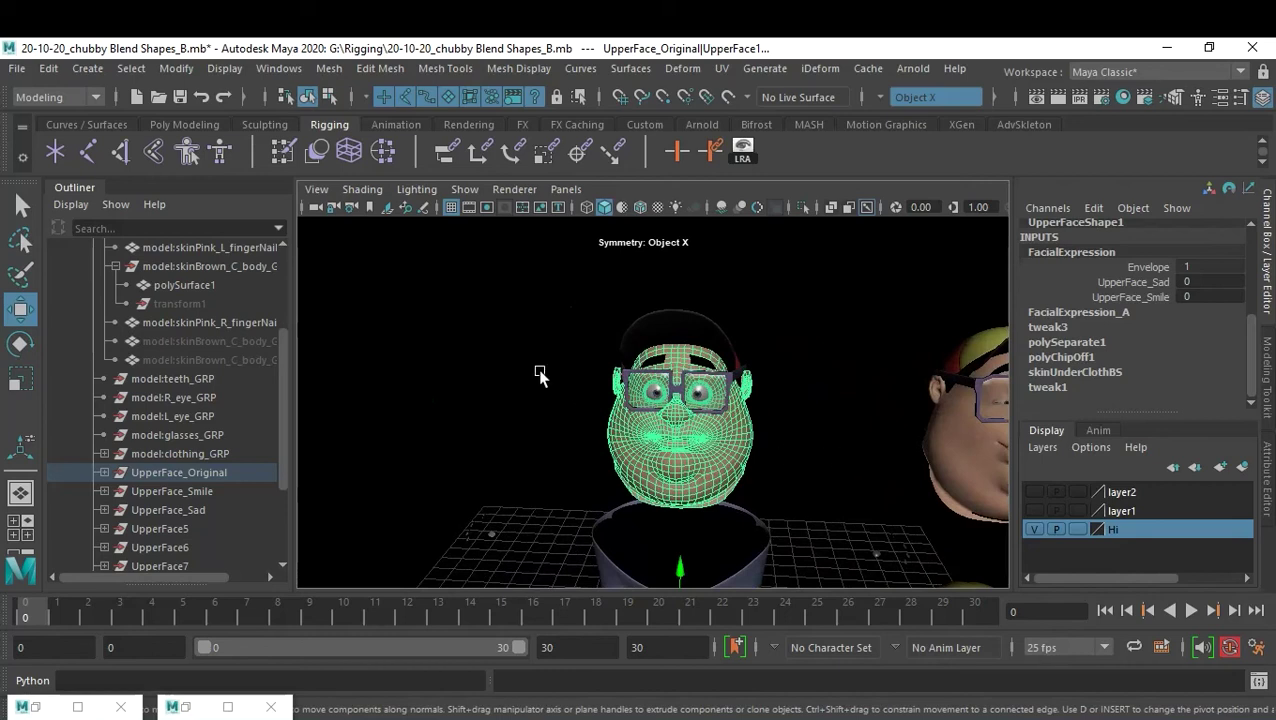
Create a NURBS circle from the Curves / Surfaces shelf and move it up beside the head
left_click(92, 126)
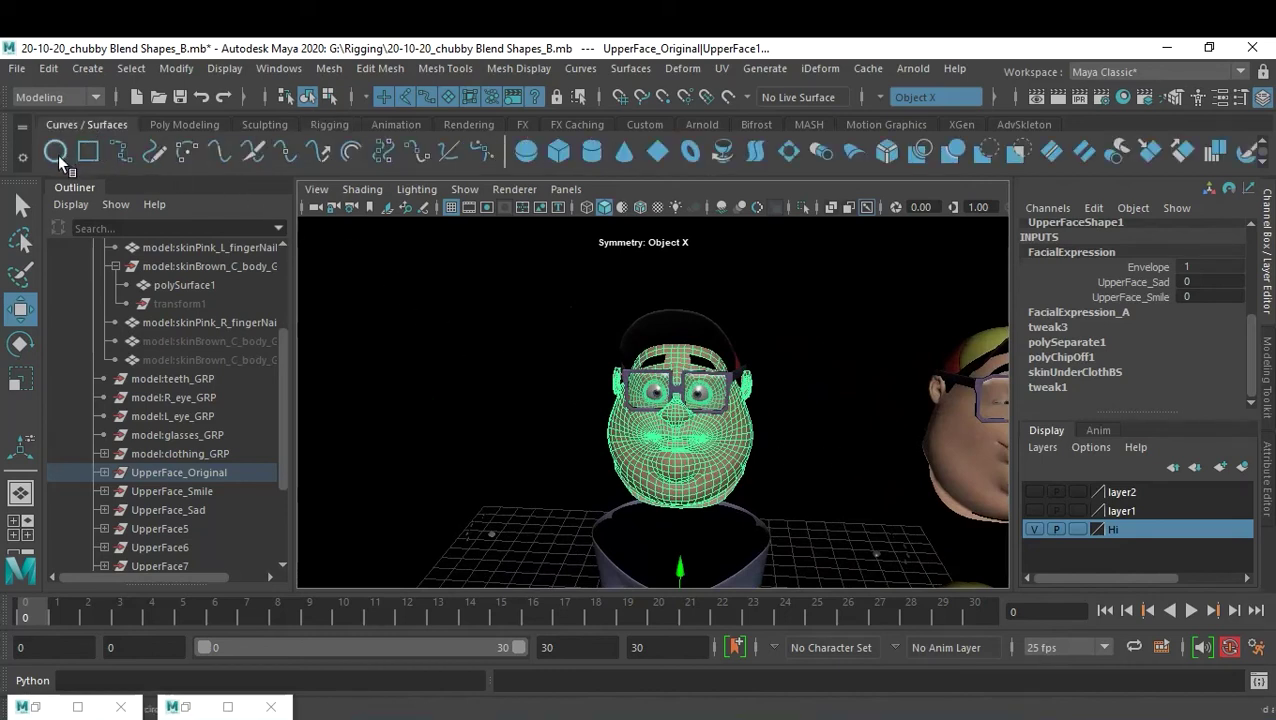
left_click(57, 153)
scroll(752, 402, "down", 3)
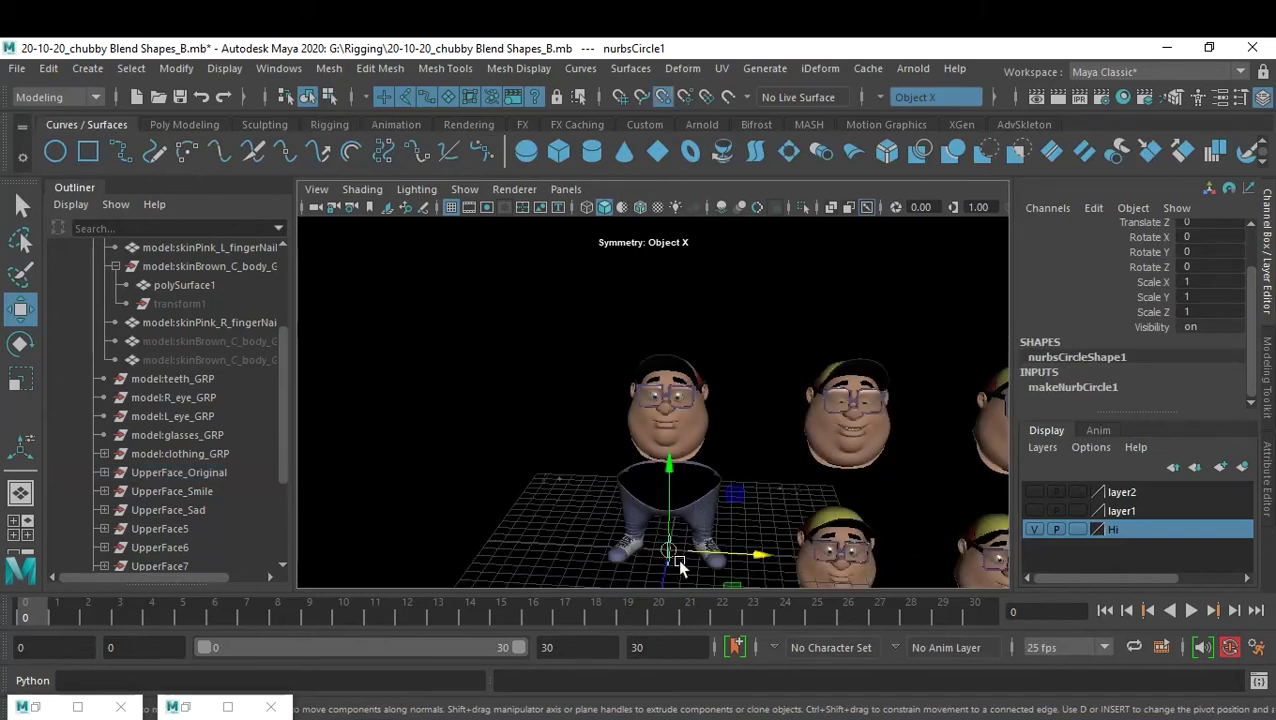
mouse_move(668, 548)
left_mouse_down()
mouse_move(658, 423)
mouse_move(690, 419)
left_mouse_up()
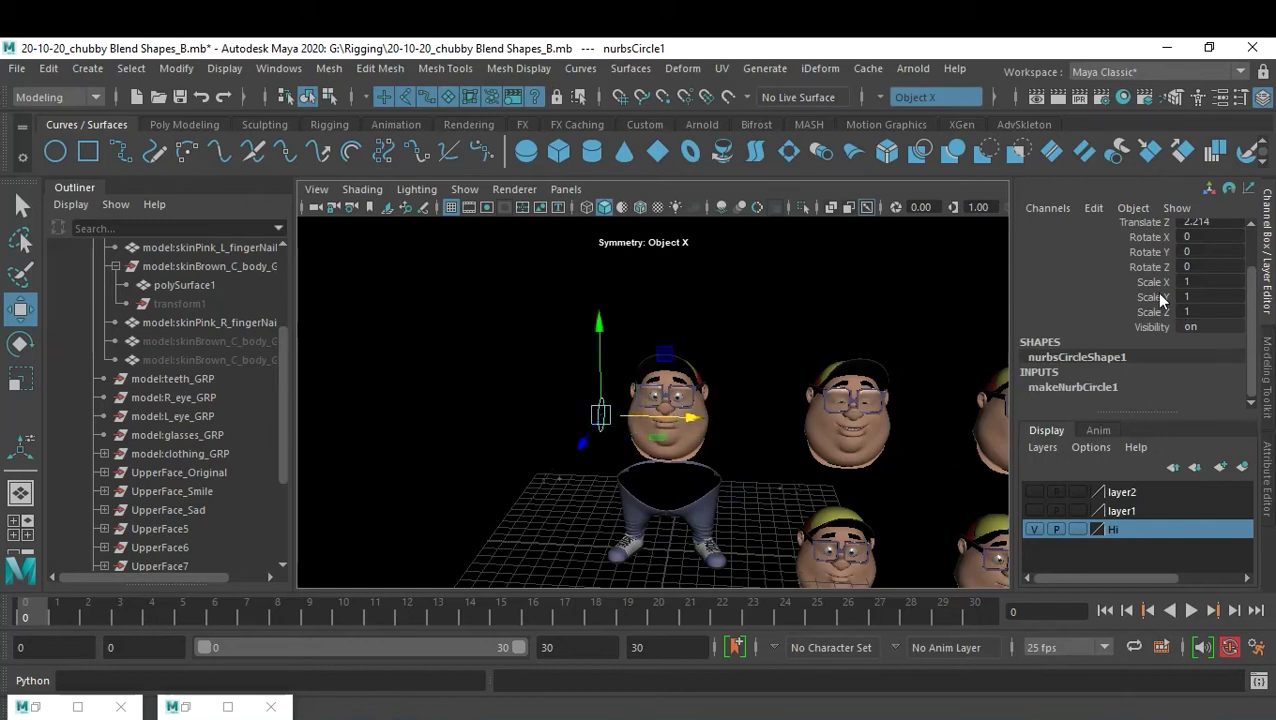
scroll(1160, 300, "up", 2)
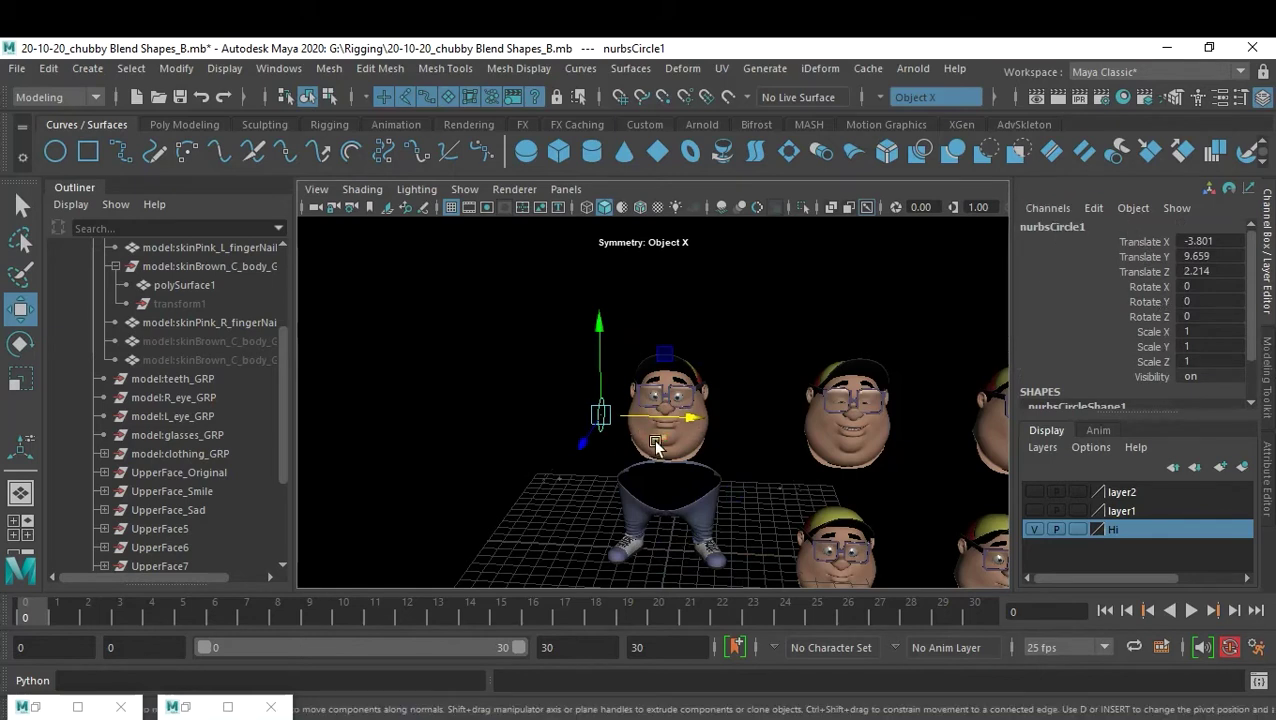
Set the circle's Rotate Y to 90 so it faces front, keeping Scale Y at 1
left_click(1213, 346)
type("9")
key("Return")
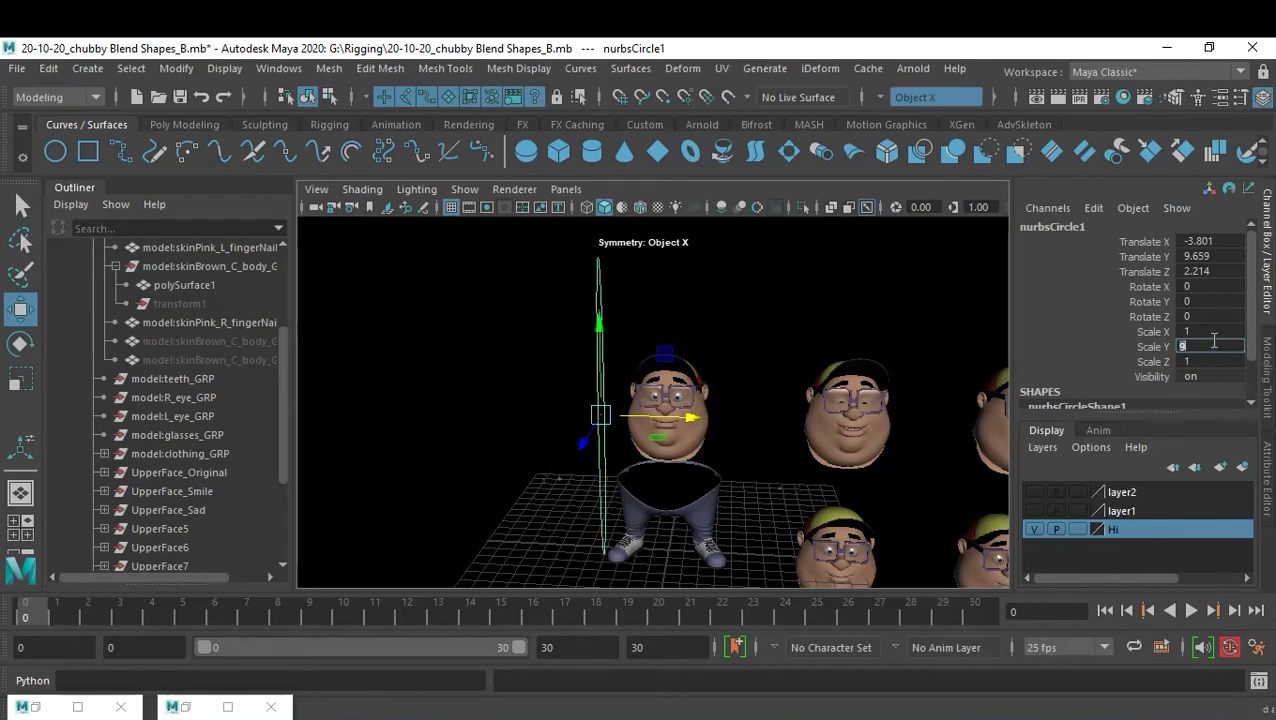
type("1")
key("Return")
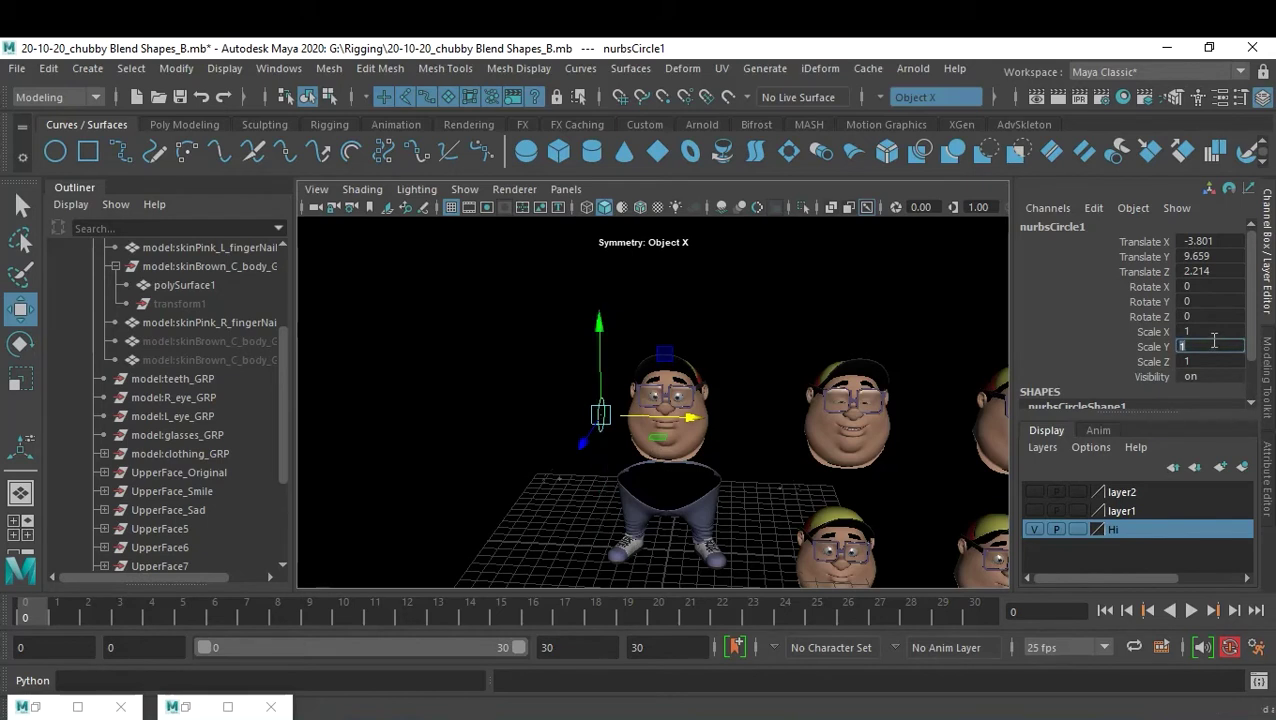
left_click(1205, 302)
type("0")
key("Return")
left_click(1205, 302)
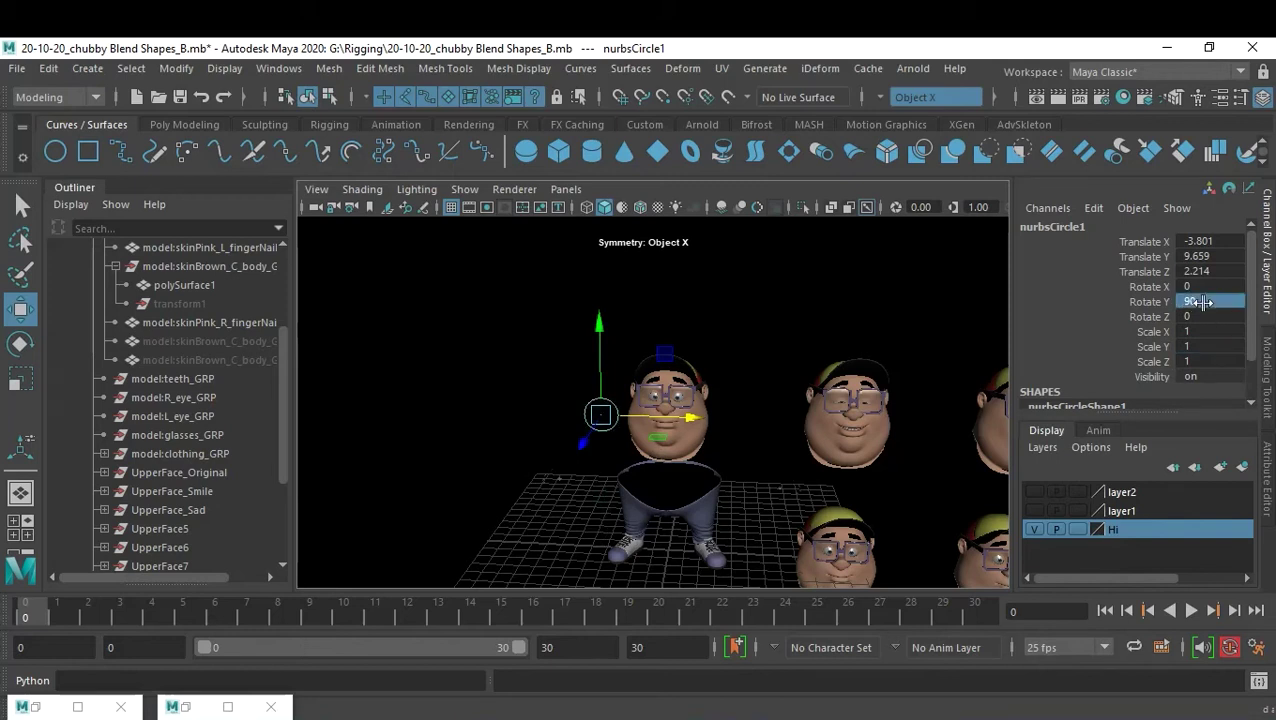
key("f")
scroll(475, 415, "down", 3)
From a front view, scale nurbsCircle1 uniformly to 1.927 and move it to Translate X -5.134
left_click_drag(475, 415, 744, 448, "alt")
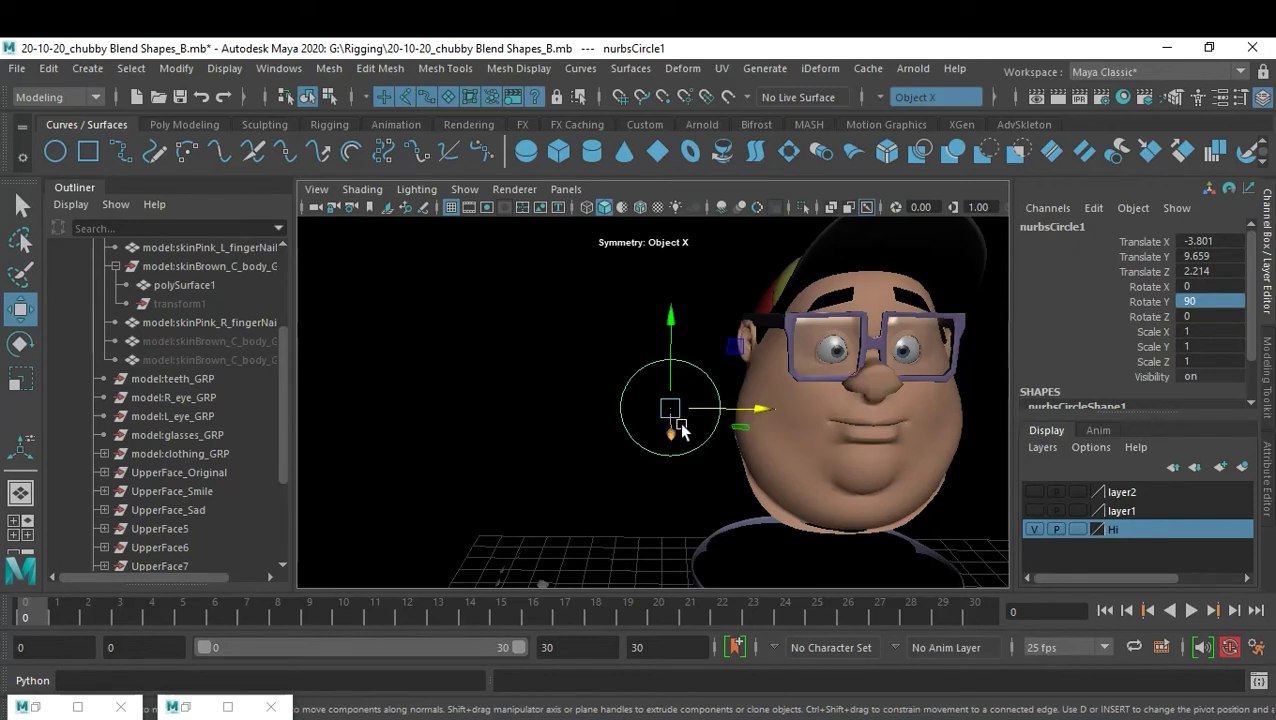
mouse_move(765, 422)
left_mouse_down("alt")
mouse_move(621, 398)
mouse_move(746, 418)
left_mouse_up("alt")
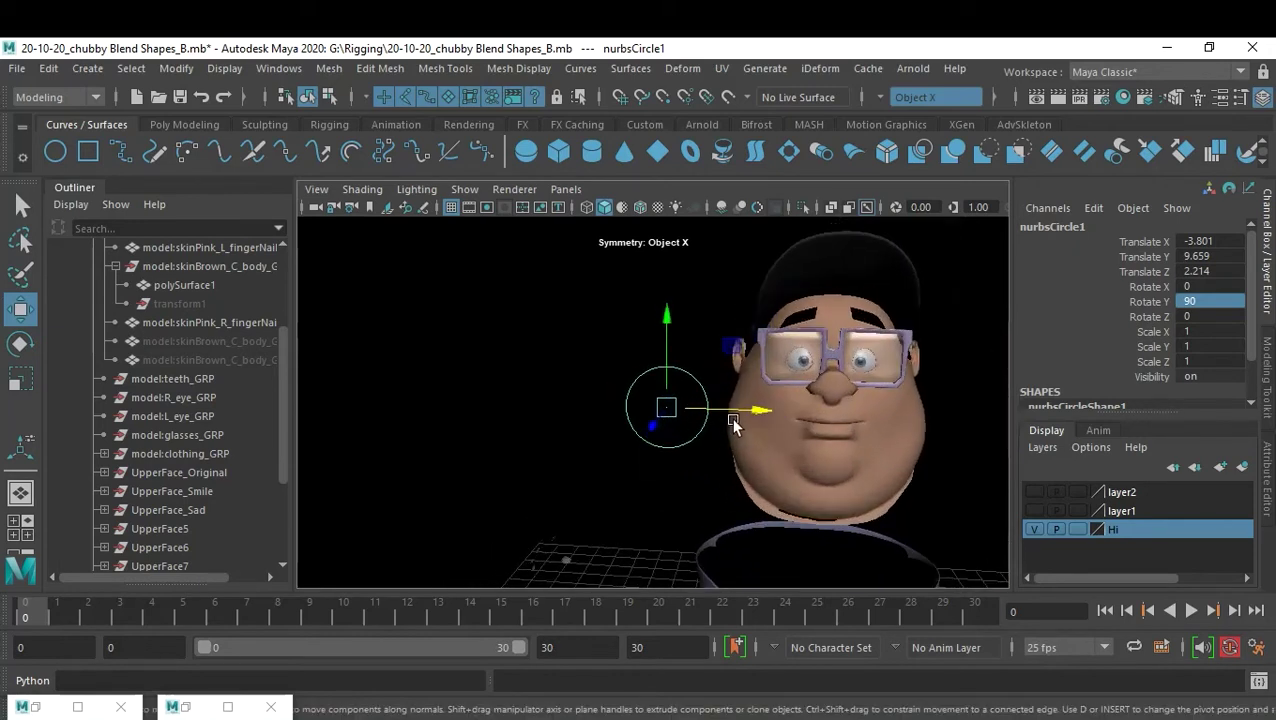
key("r")
left_click_drag(670, 408, 727, 440)
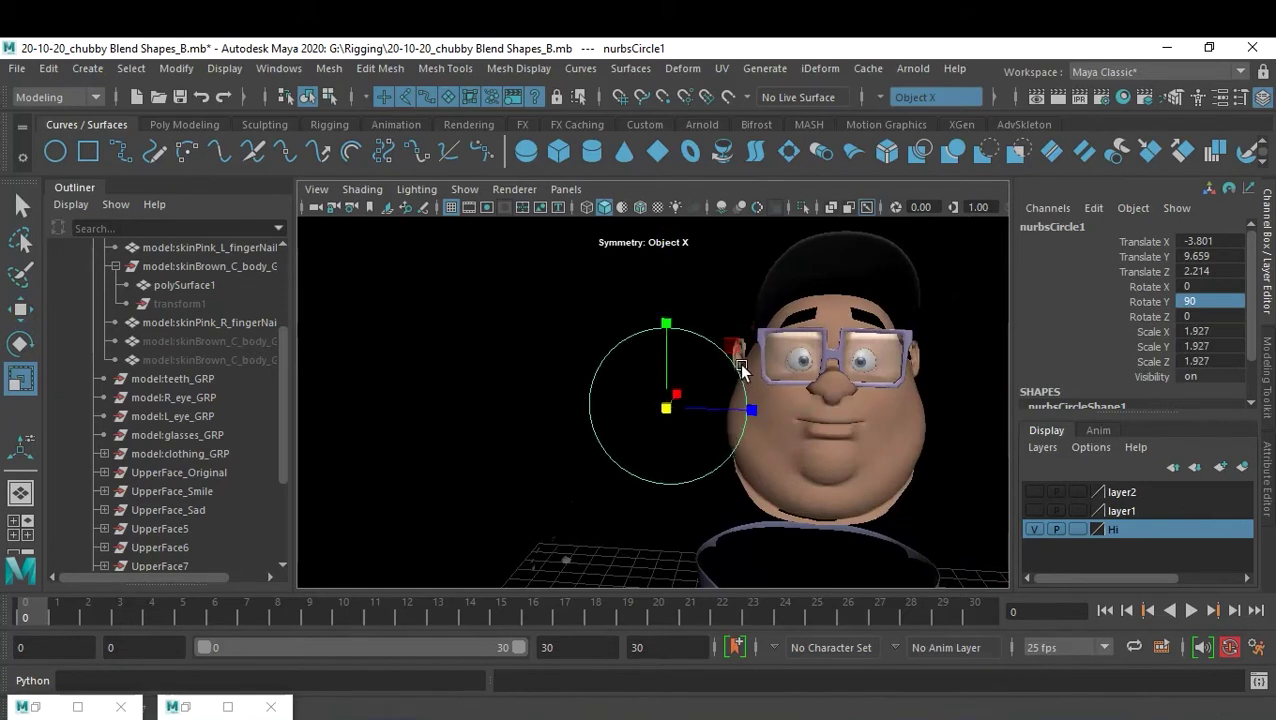
key("w")
left_click_drag(762, 417, 706, 417)
right_click_drag(665, 279, 556, 276)
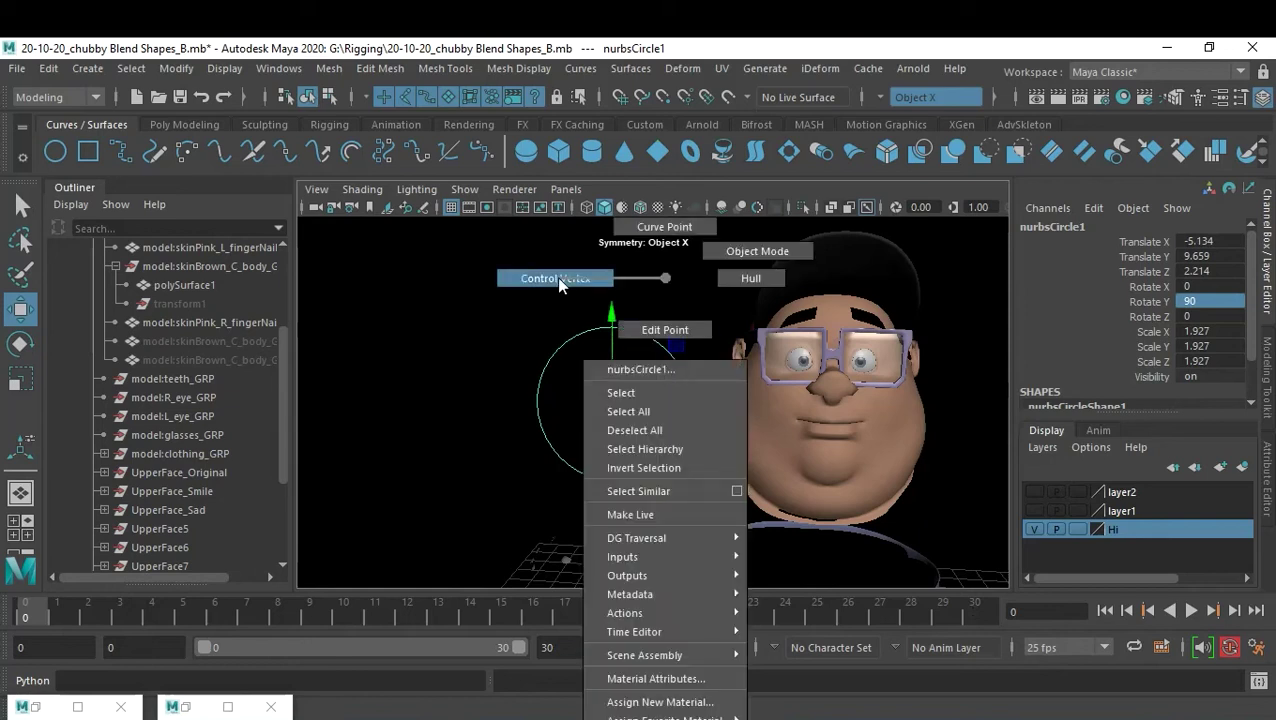
Soft-select the circle's control vertices and scale them vertically into a taller egg-like oval
left_click_drag(566, 302, 620, 480)
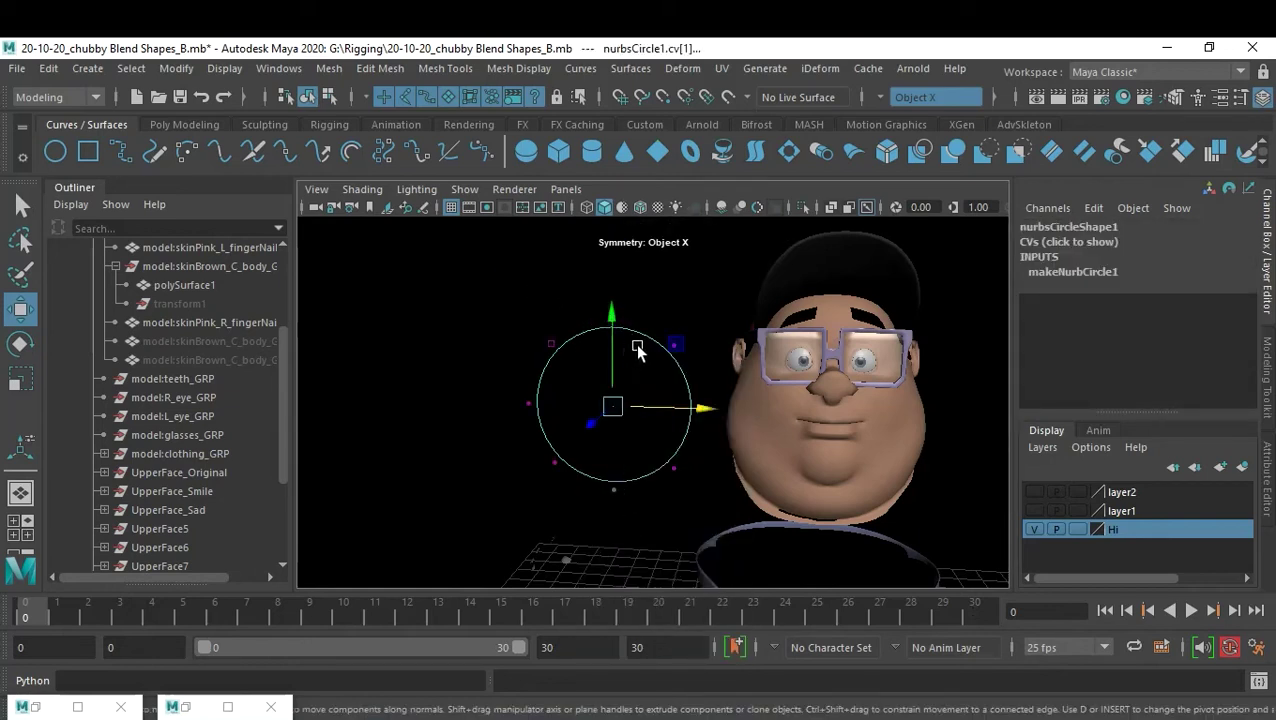
key("b")
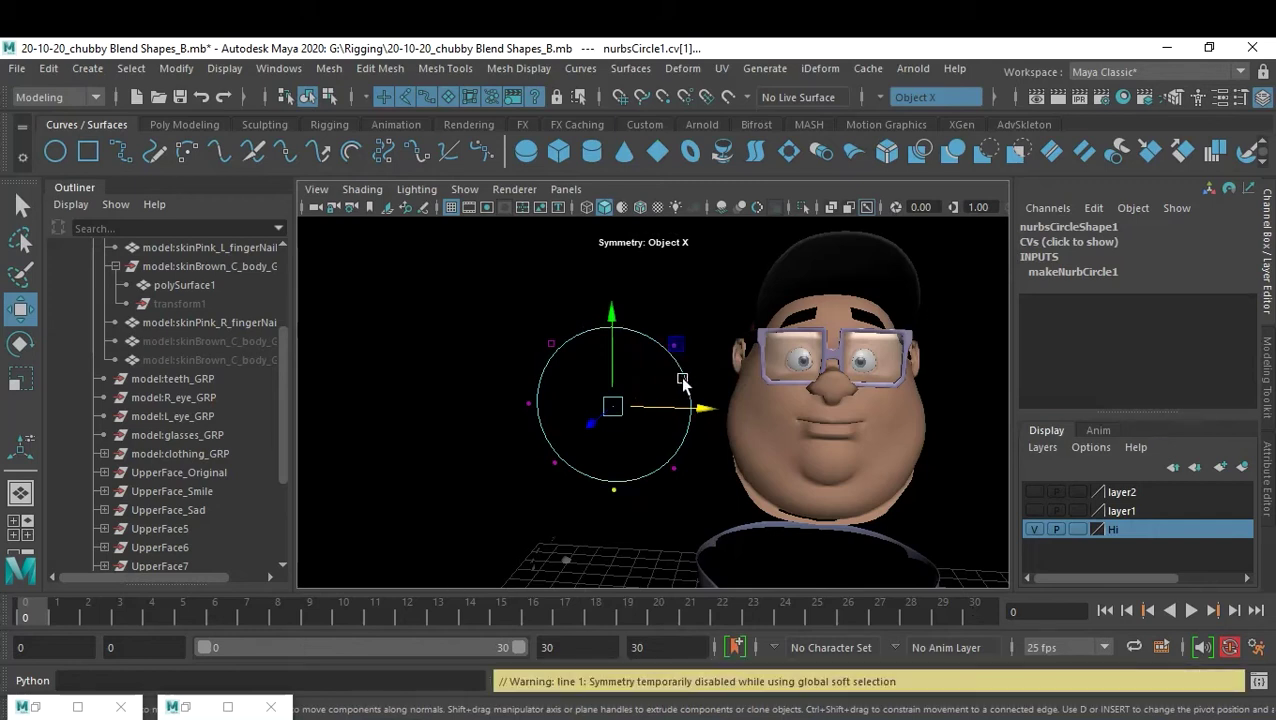
mouse_move(633, 428)
left_mouse_down()
mouse_move(649, 464)
mouse_move(740, 513)
mouse_move(691, 500)
left_mouse_up()
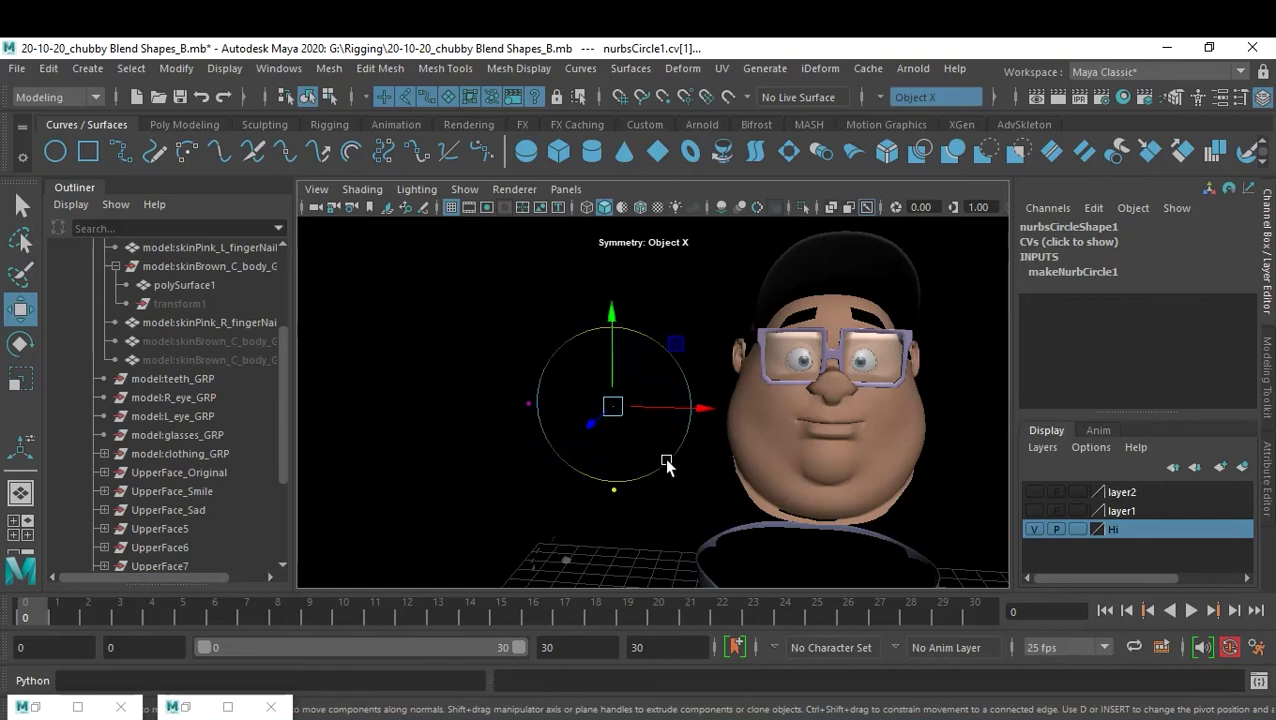
key("r")
mouse_move(628, 410)
left_mouse_down()
mouse_move(650, 421)
mouse_move(629, 407)
left_mouse_up()
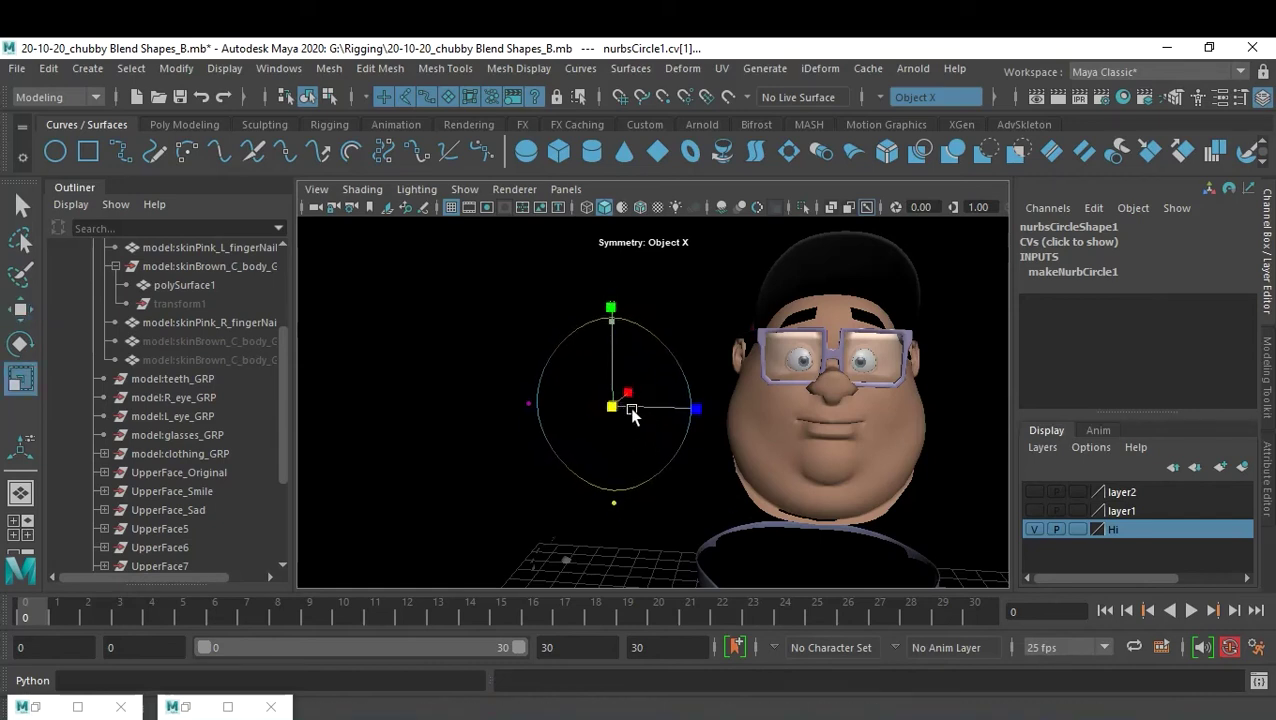
left_click(510, 389)
left_click_drag(566, 356, 570, 362)
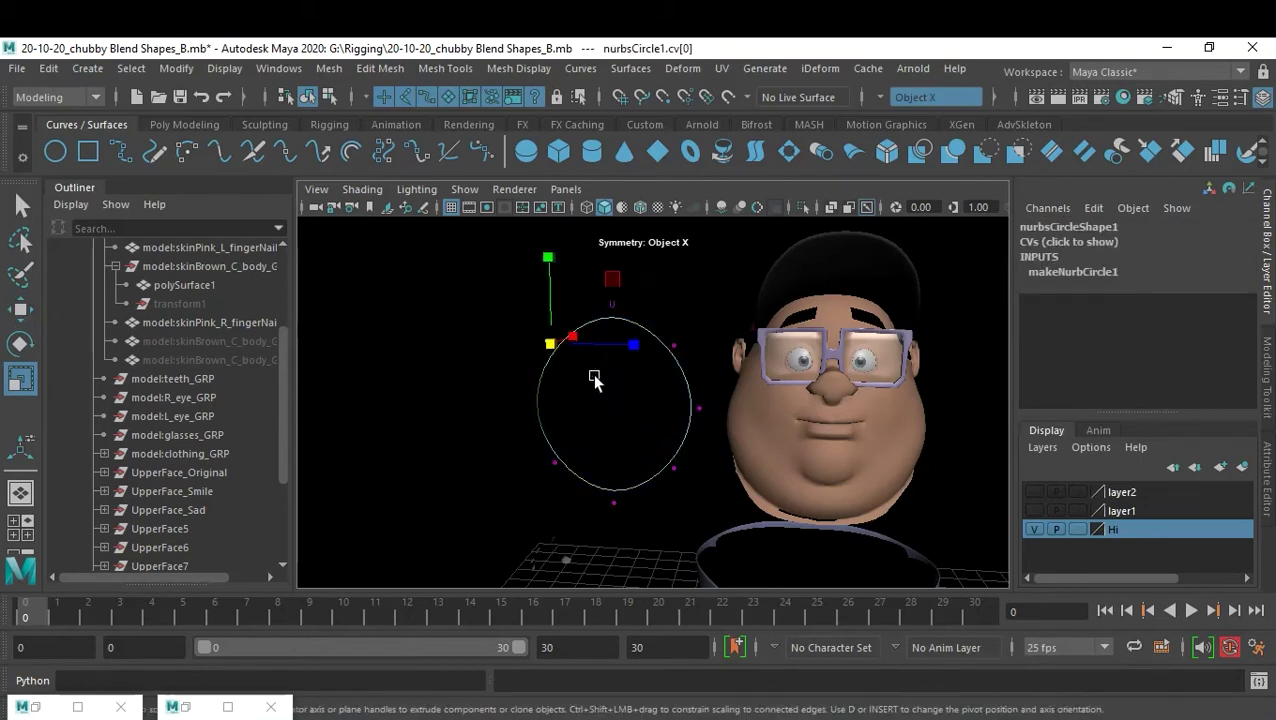
key("F8")
left_click(684, 487)
left_click_drag(684, 487, 661, 464, "alt")
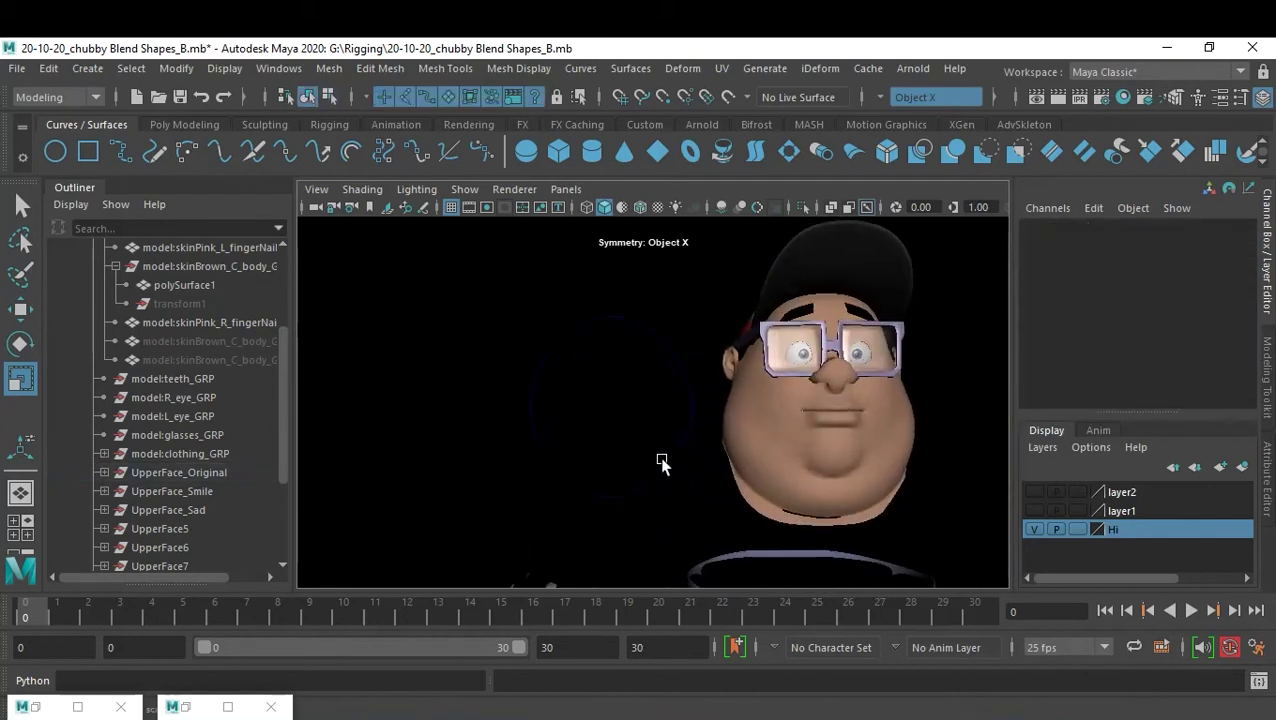
Select the circle's lower control vertices and pull them down into an oval
left_click(667, 470)
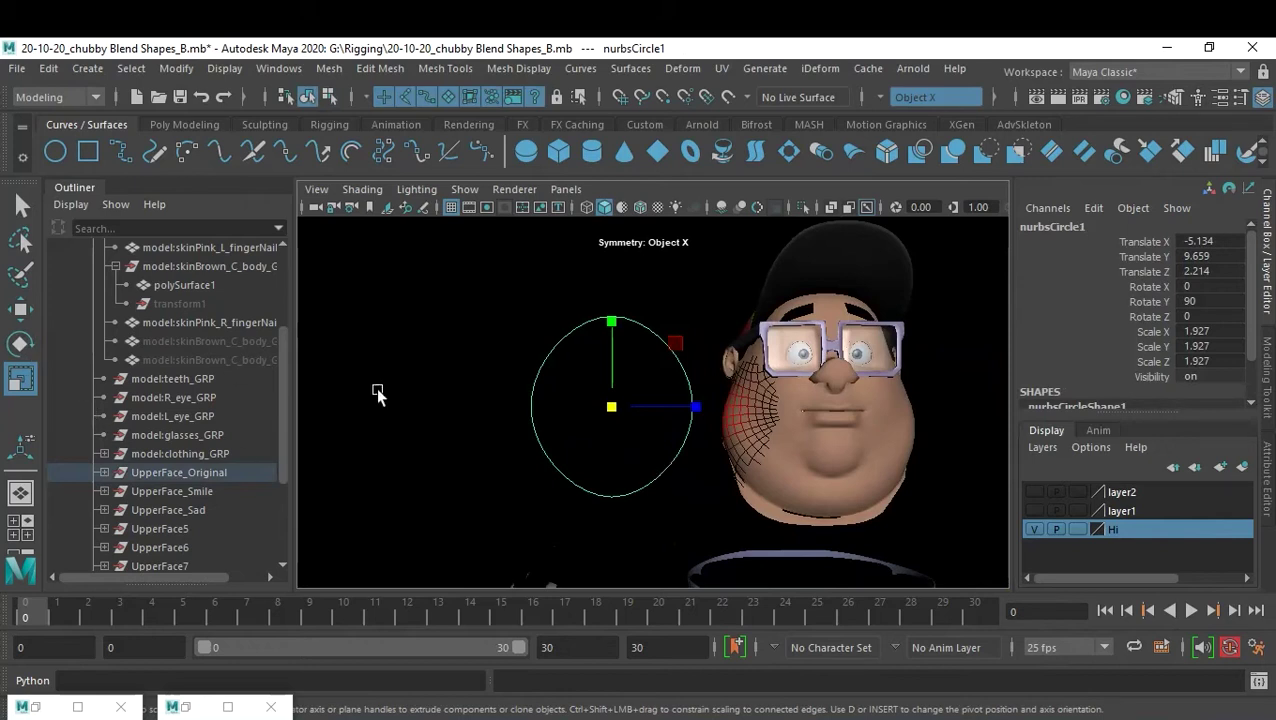
mouse_move(698, 407)
left_mouse_down("alt")
mouse_move(675, 400)
mouse_move(738, 433)
mouse_move(740, 418)
left_mouse_up("alt")
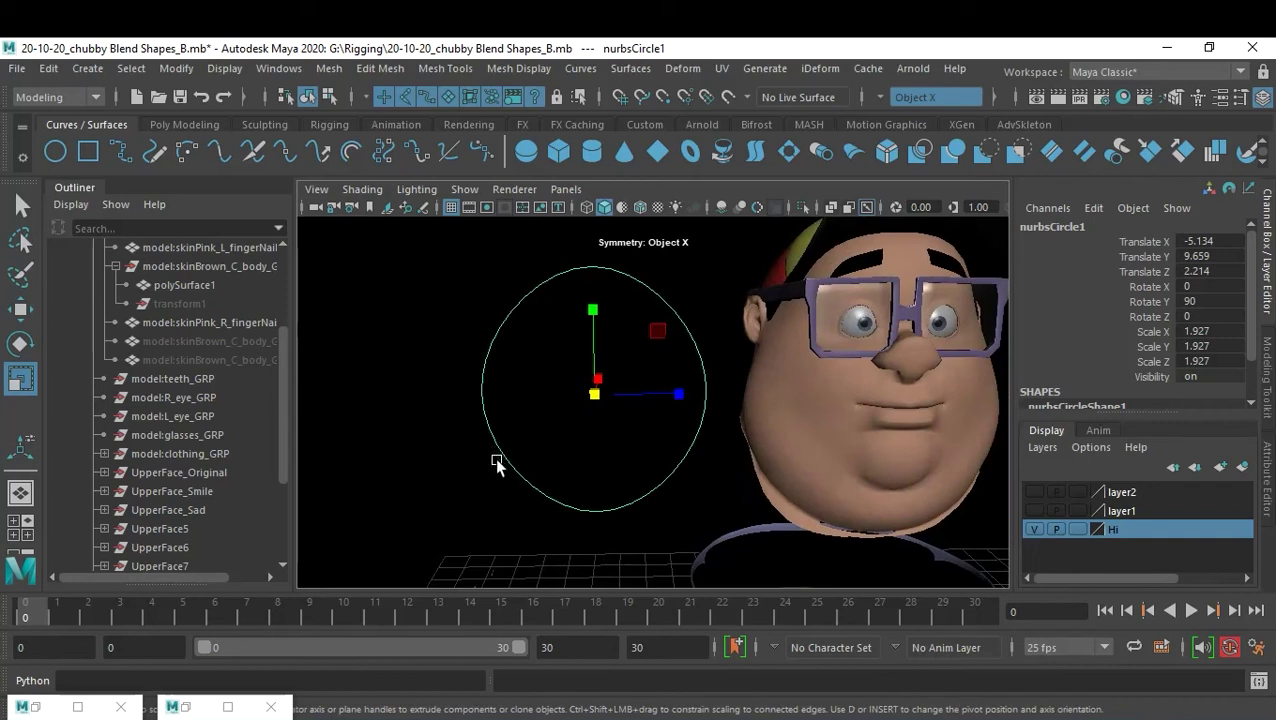
right_click_drag(514, 476, 410, 312)
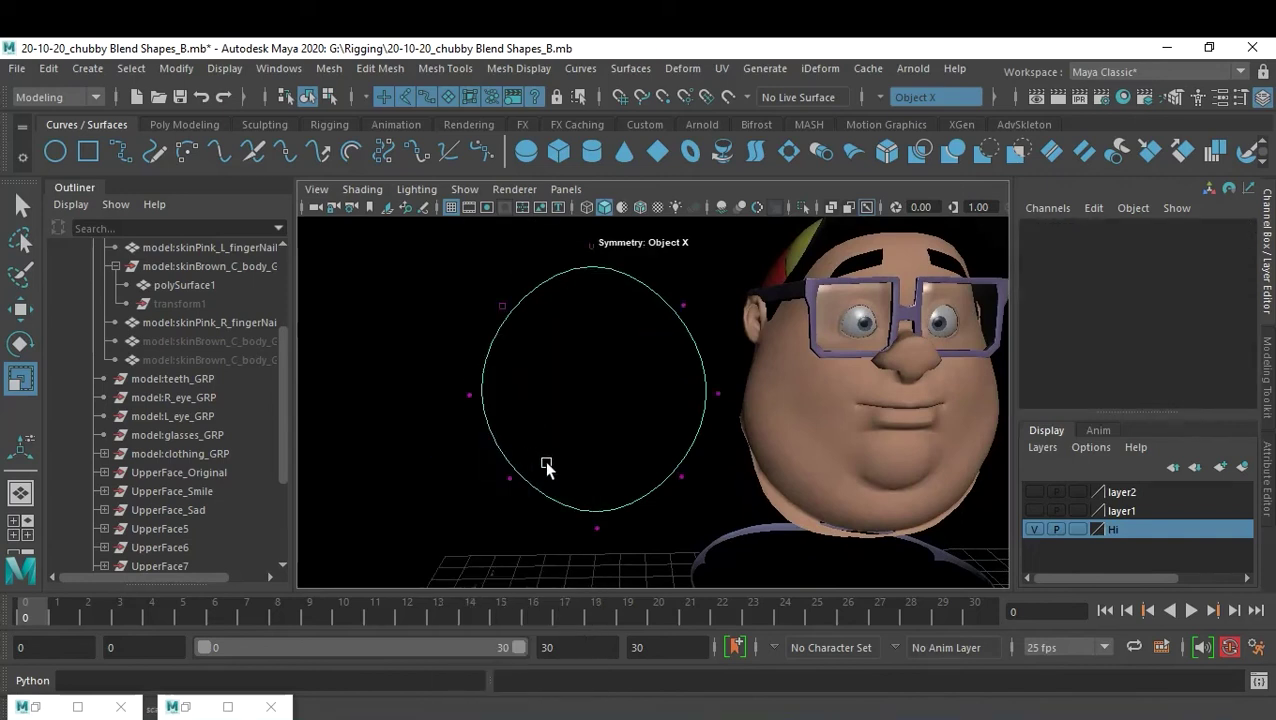
left_click_drag(493, 445, 682, 556)
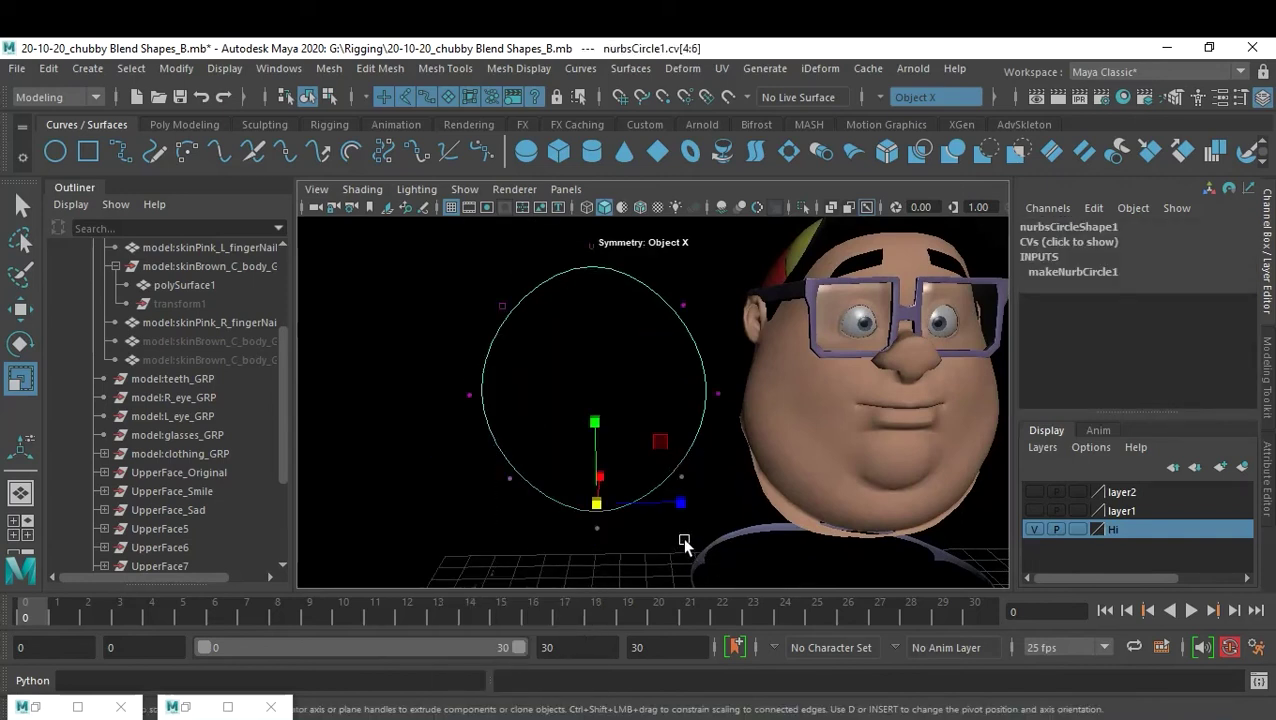
key("w")
left_click_drag(598, 419, 599, 450)
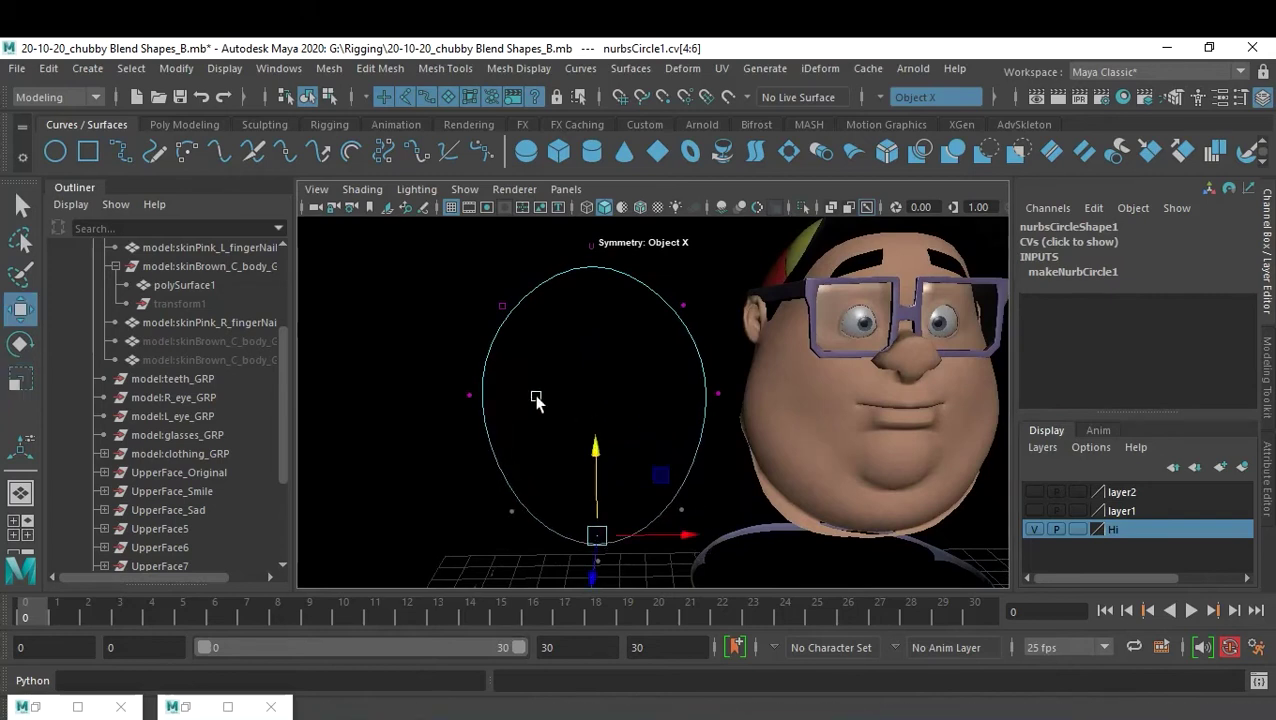
Scale the middle control vertices outward in X to widen the oval, then return to object mode
mouse_move(458, 376)
left_mouse_down()
mouse_move(712, 421)
mouse_move(679, 399)
left_mouse_up()
key("r")
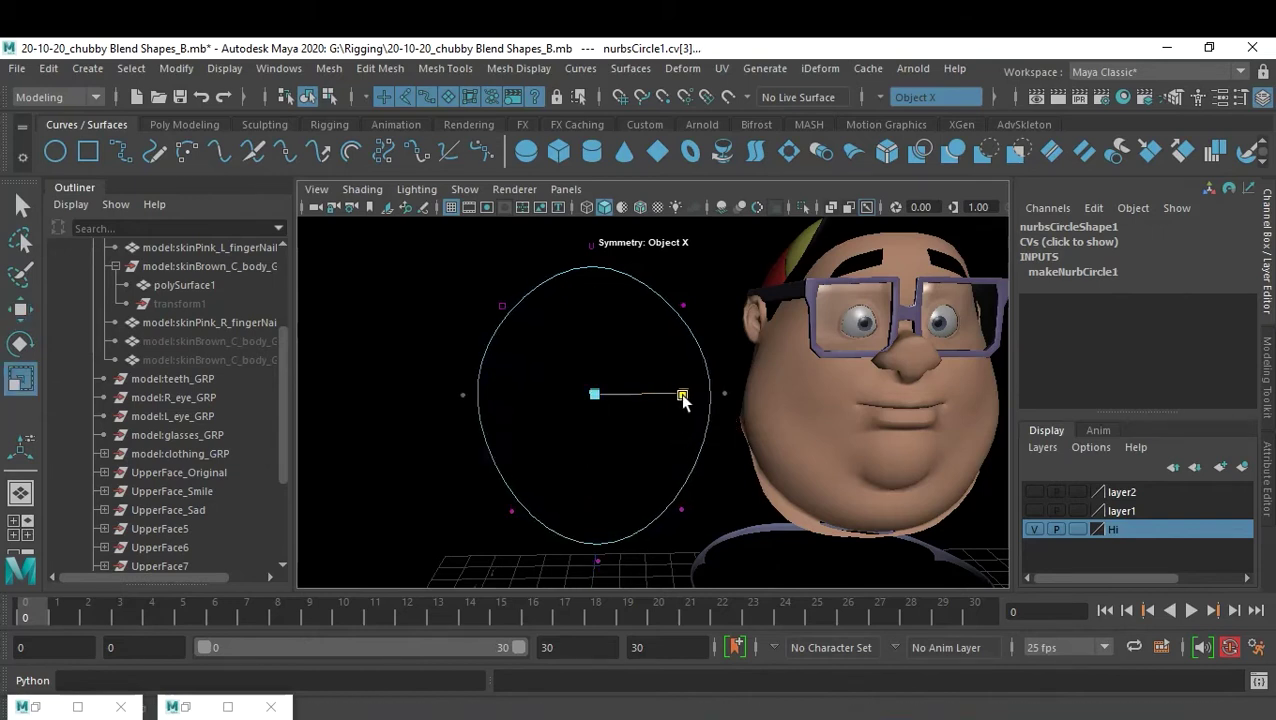
key("F8")
scroll(683, 400, "down", 2)
left_click(448, 367)
mouse_move(448, 367)
left_mouse_down("alt")
mouse_move(751, 461)
mouse_move(712, 419)
left_mouse_up("alt")
left_click(628, 482)
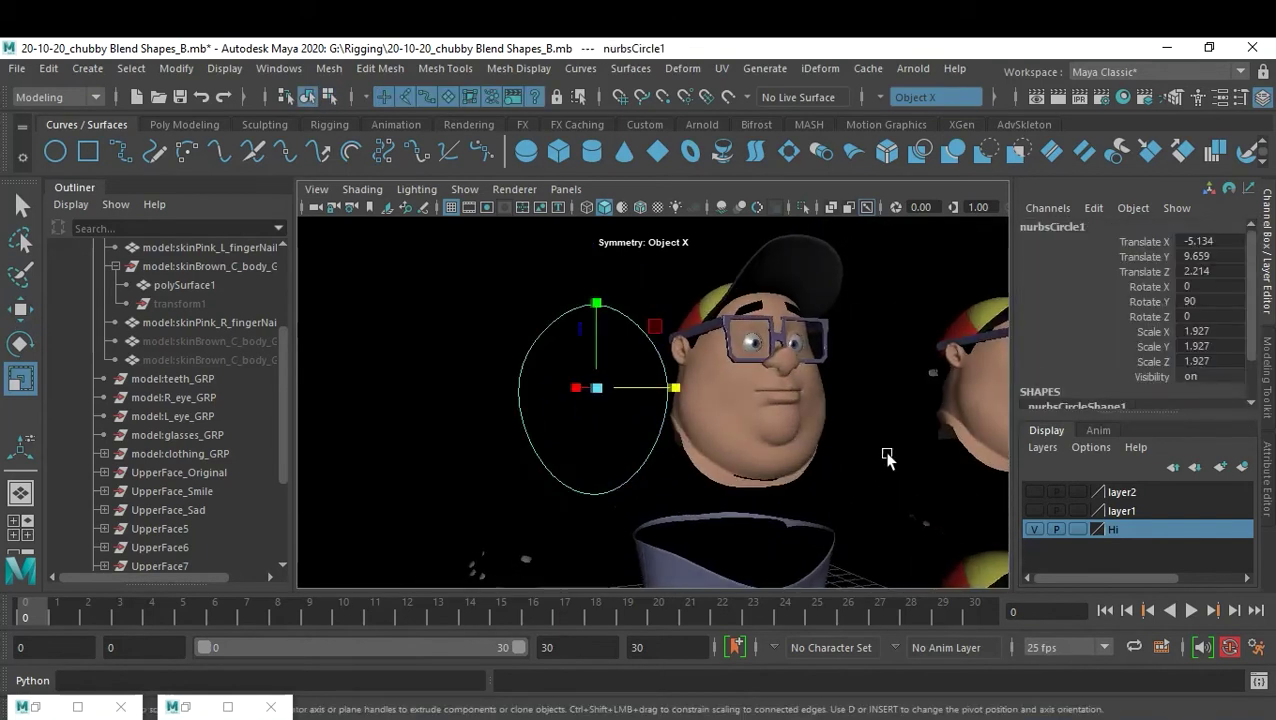
Open nurbsCircle1's Display settings in the Attribute Editor
key("ctrl+a")
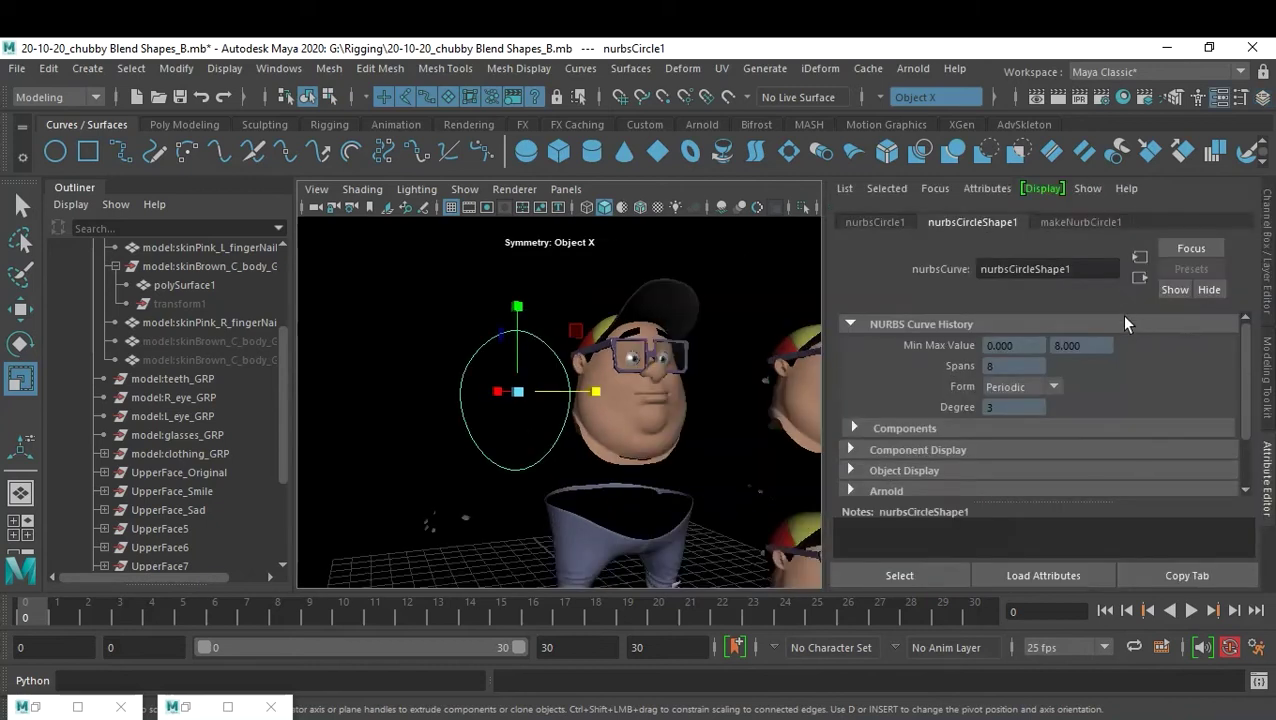
scroll(1124, 318, "down", 3)
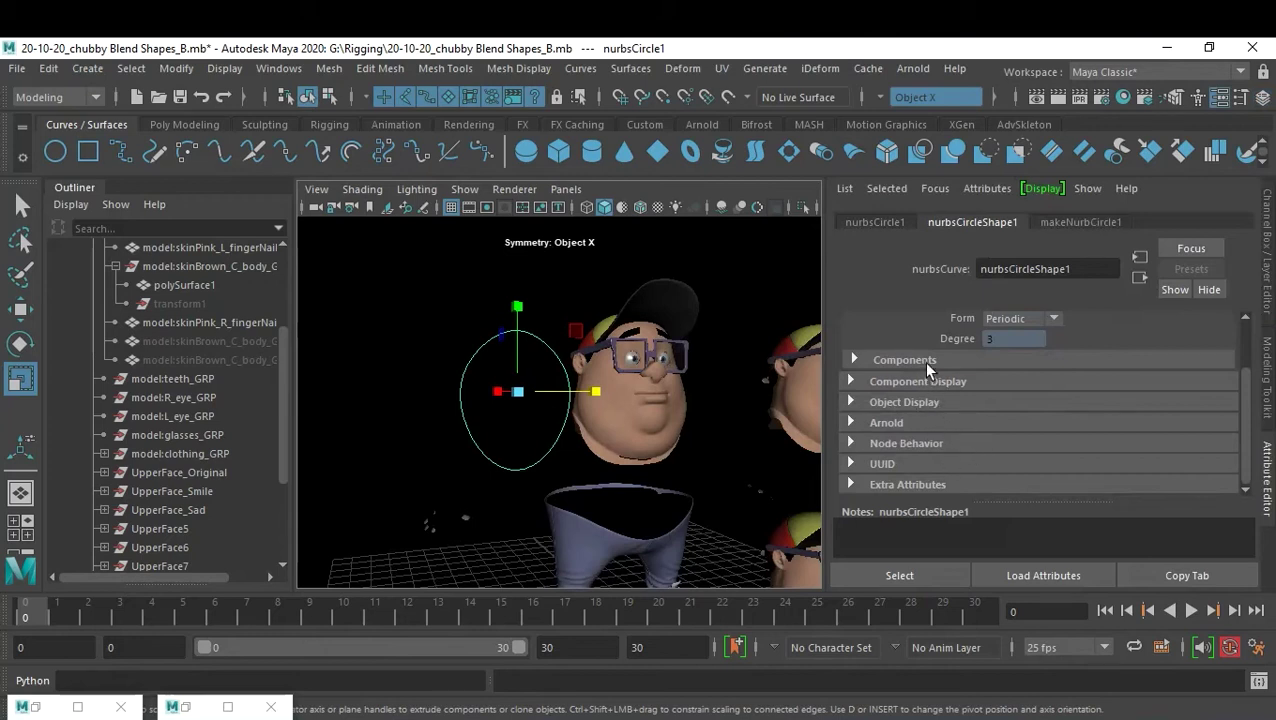
left_click(952, 372)
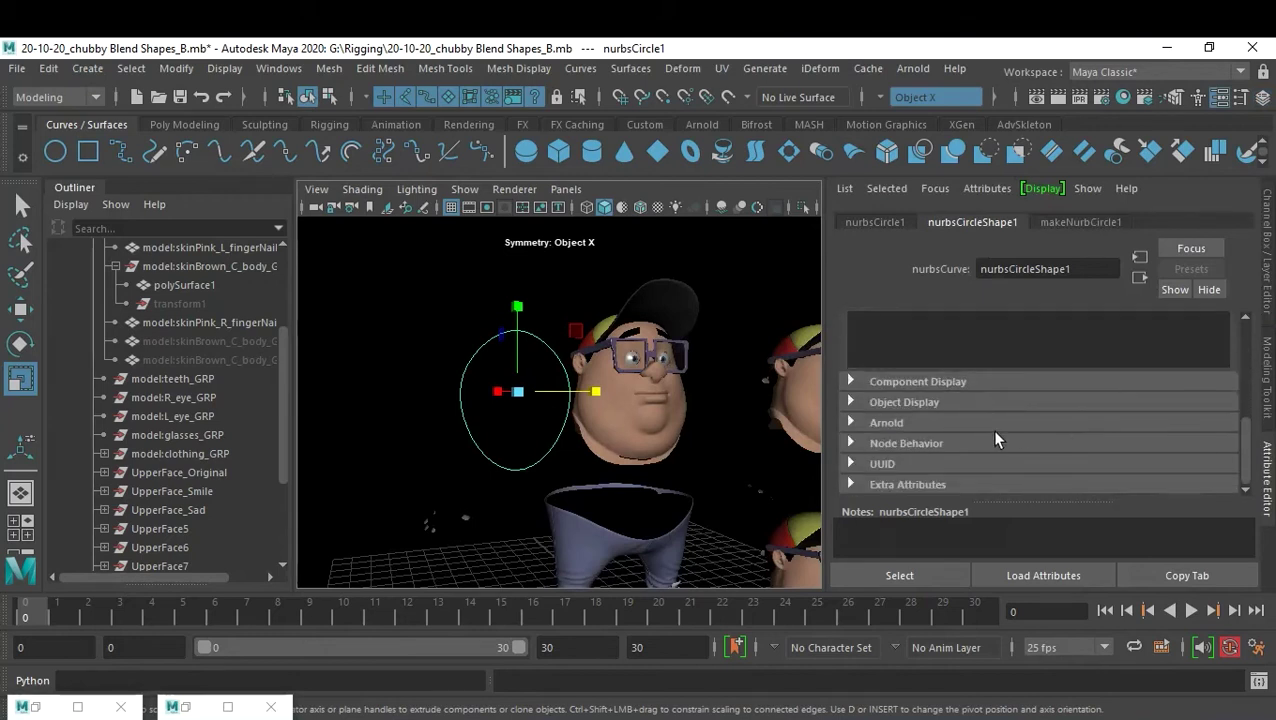
left_click(860, 222)
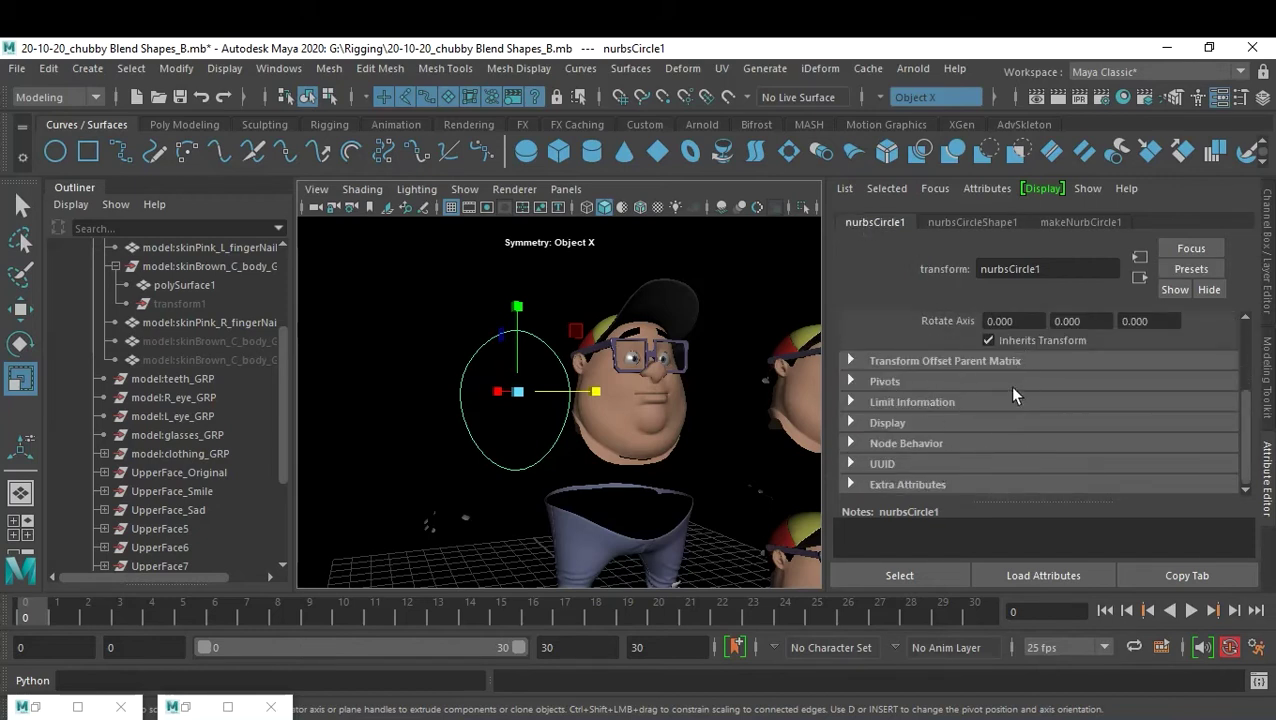
left_click(906, 423)
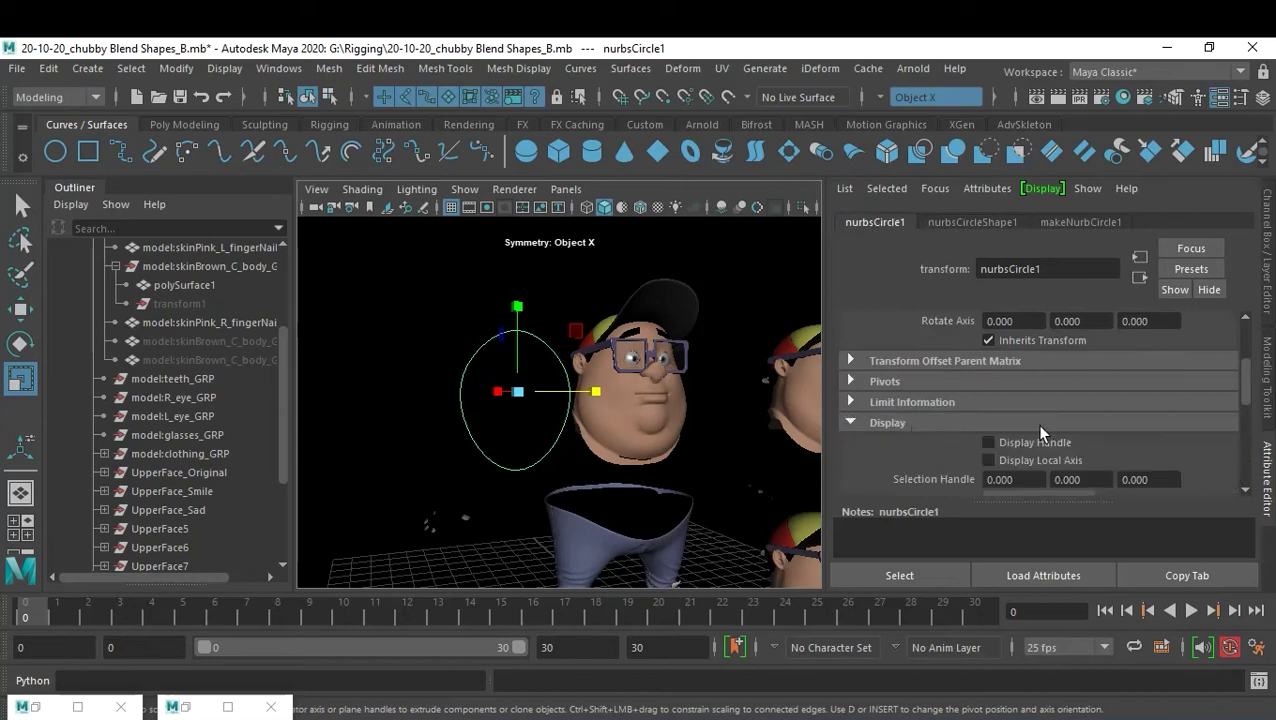
scroll(1040, 424, "down", 2)
scroll(1070, 426, "down", 2)
scroll(1073, 434, "down", 2)
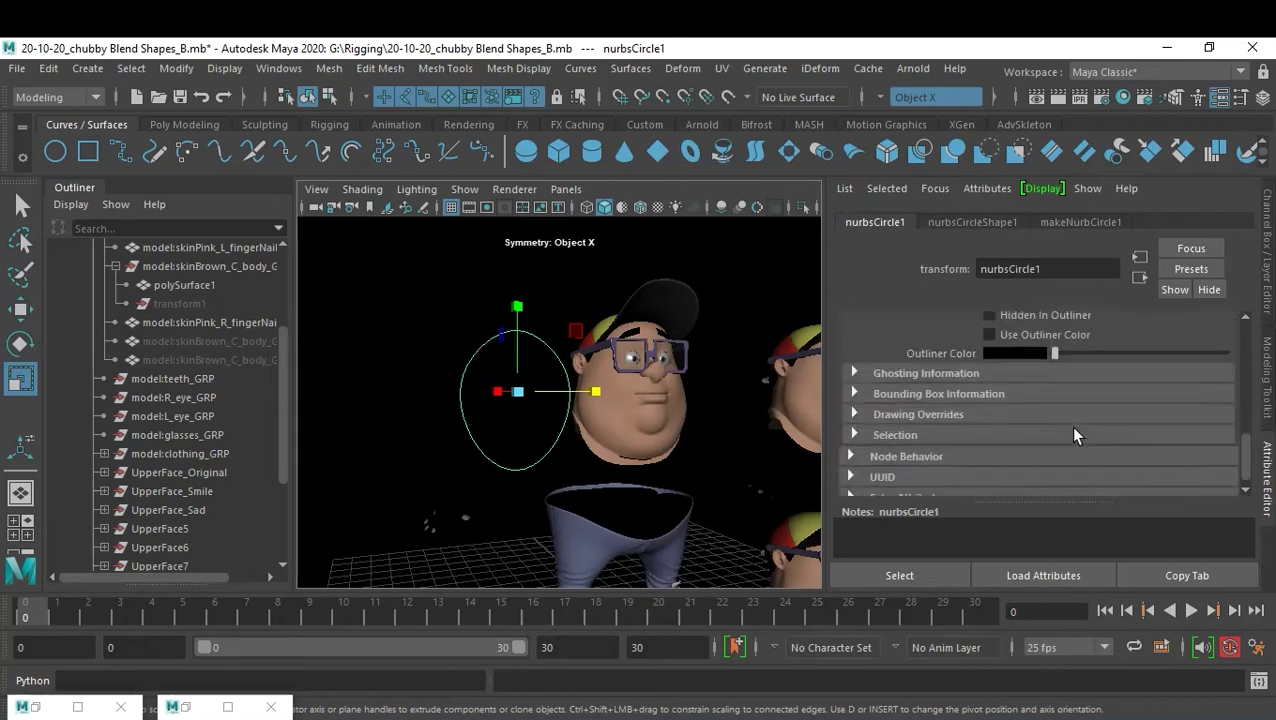
Enable drawing overrides and set the override colour index to yellow
left_click(940, 416)
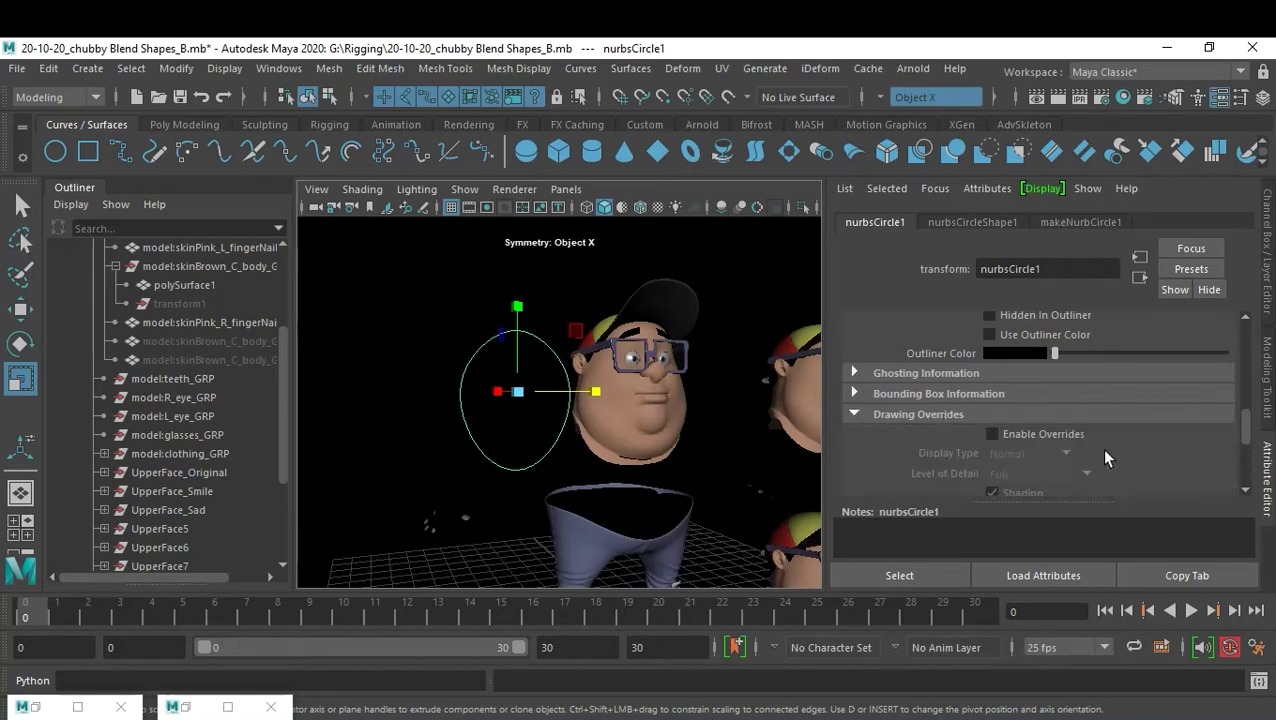
left_click(1045, 430)
scroll(1129, 425, "down", 4)
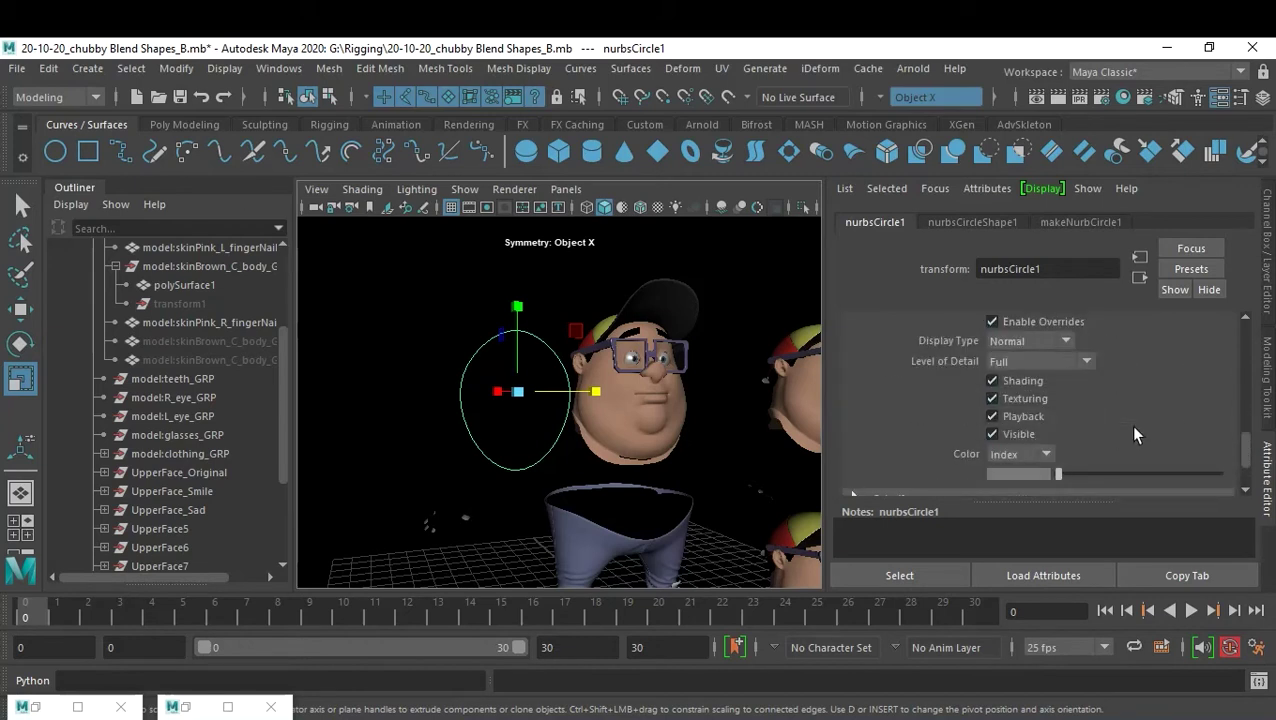
scroll(1125, 426, "down", 2)
left_click_drag(1060, 418, 1147, 420)
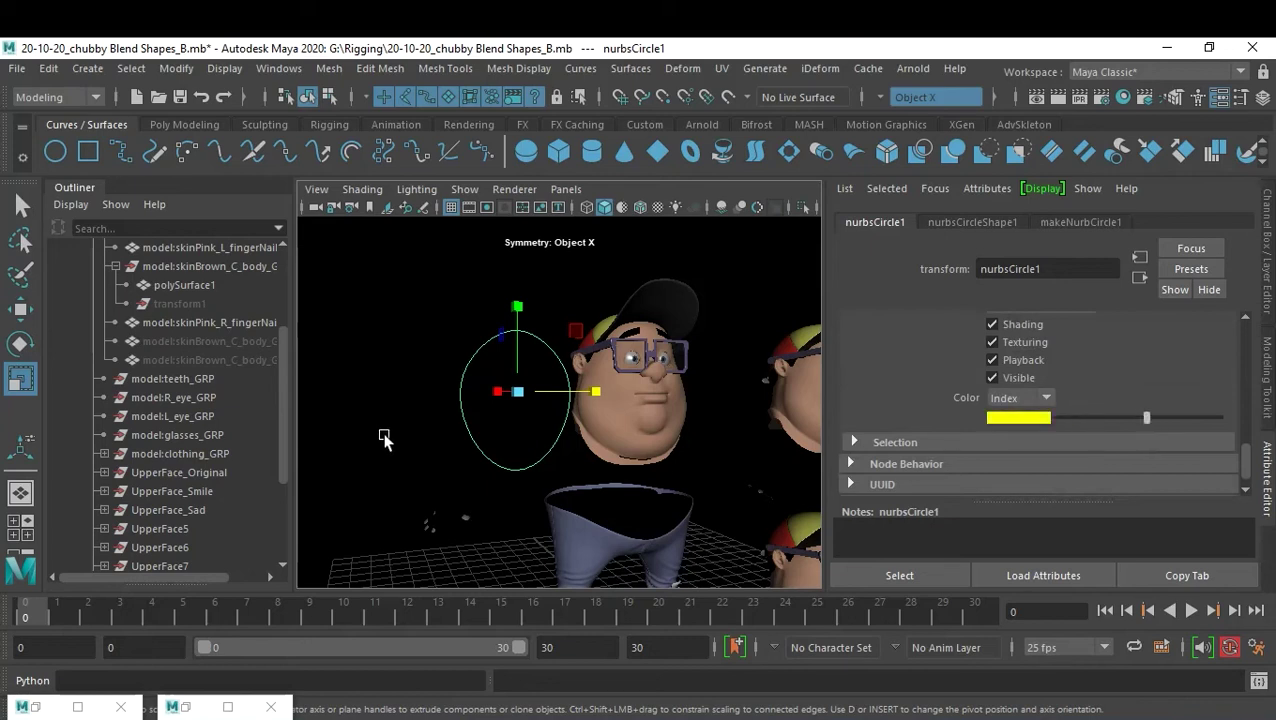
left_click(400, 440)
mouse_move(618, 441)
left_mouse_down("alt")
mouse_move(537, 428)
mouse_move(555, 447)
mouse_move(683, 470)
mouse_move(646, 419)
mouse_move(585, 403)
mouse_move(661, 402)
left_mouse_up("alt")
left_click(493, 426)
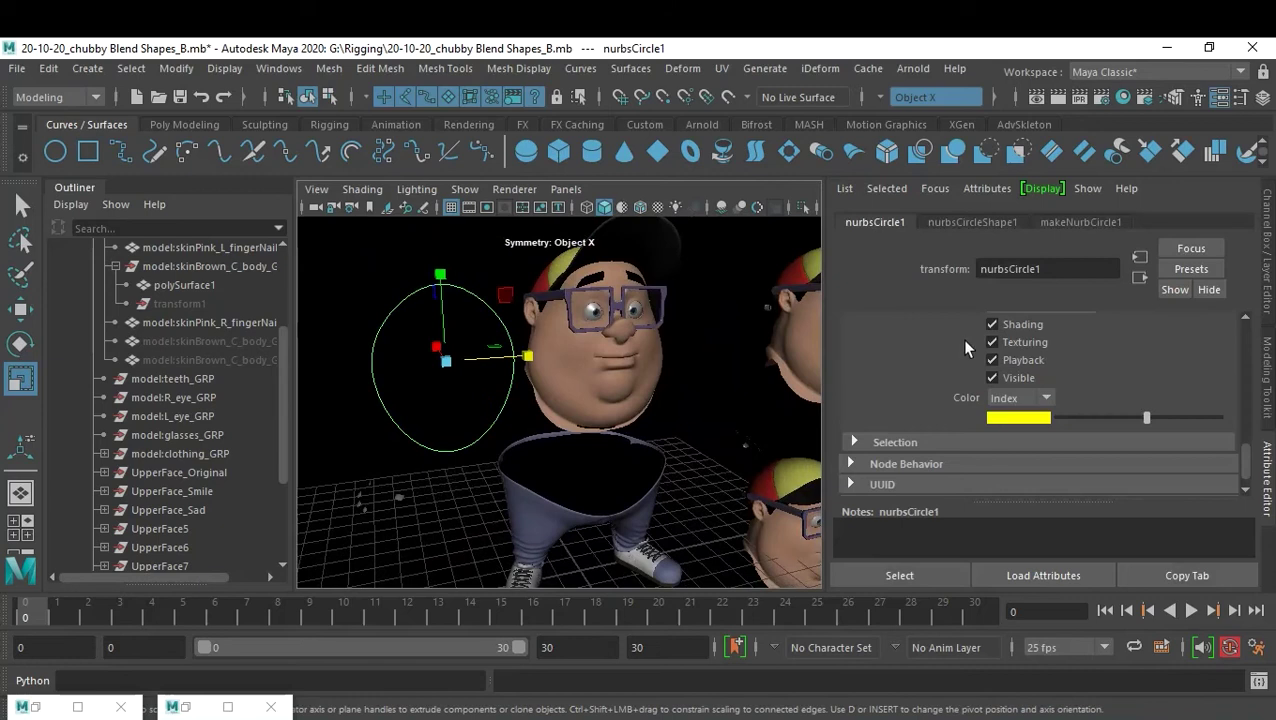
key("ctrl+a")
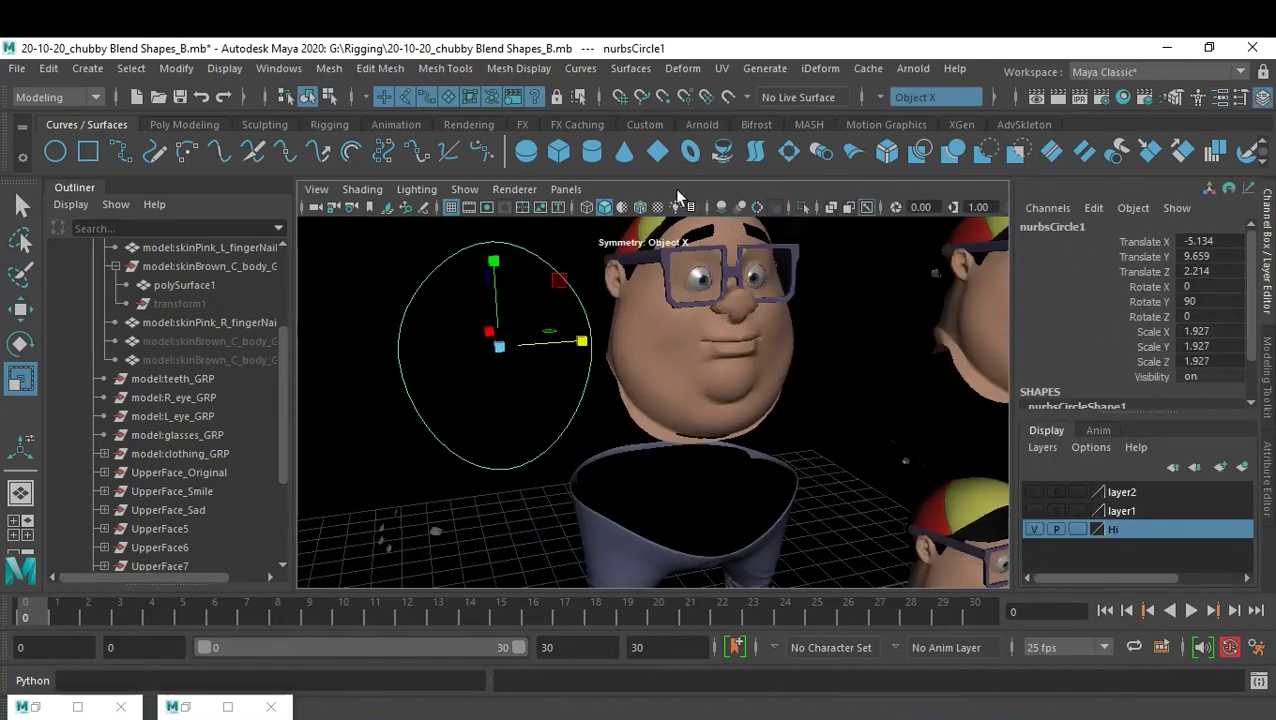
Freeze the circle's transforms to translate/rotate 0, scale 1, and rename it FacialExpression_Controller
left_click(180, 70)
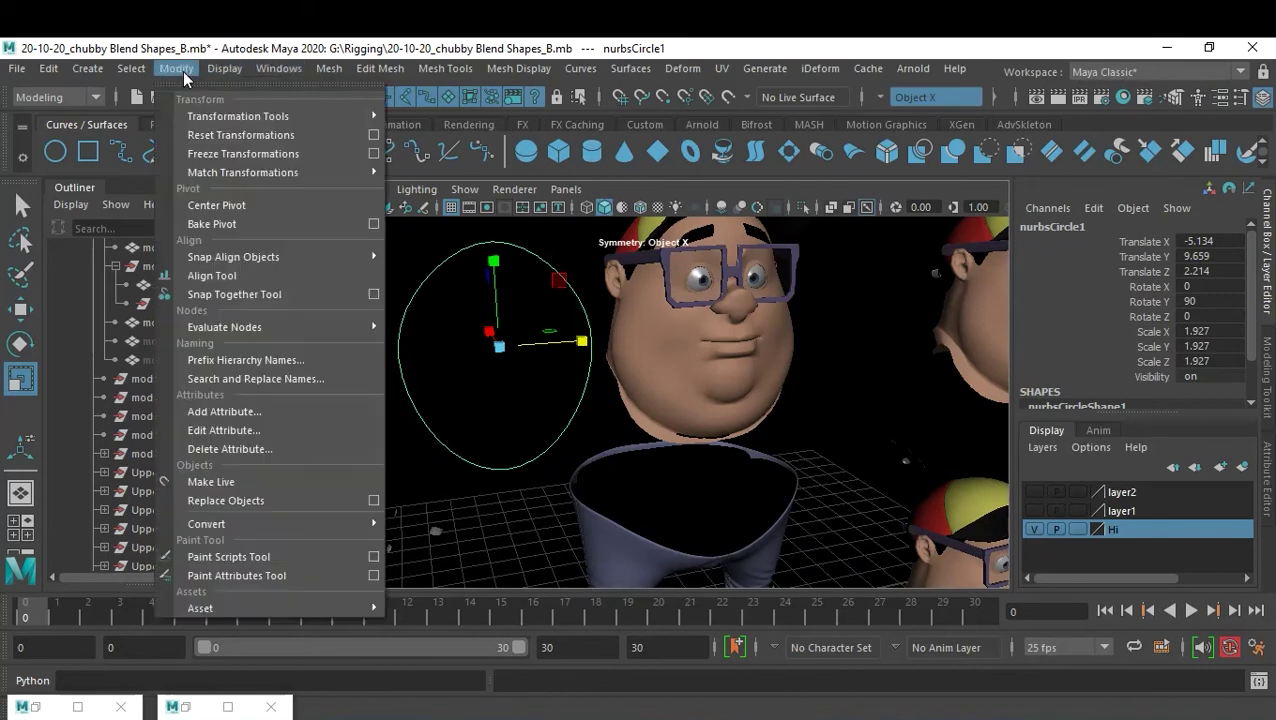
left_click(255, 154)
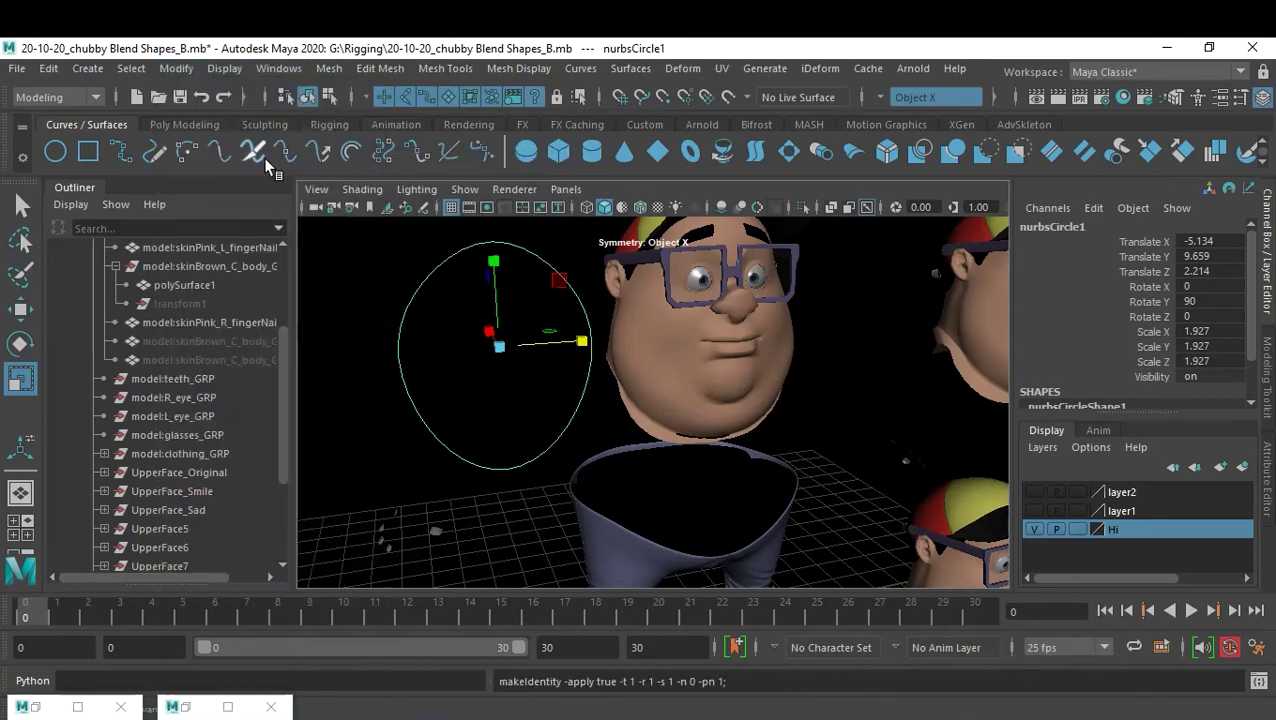
left_click(1055, 229)
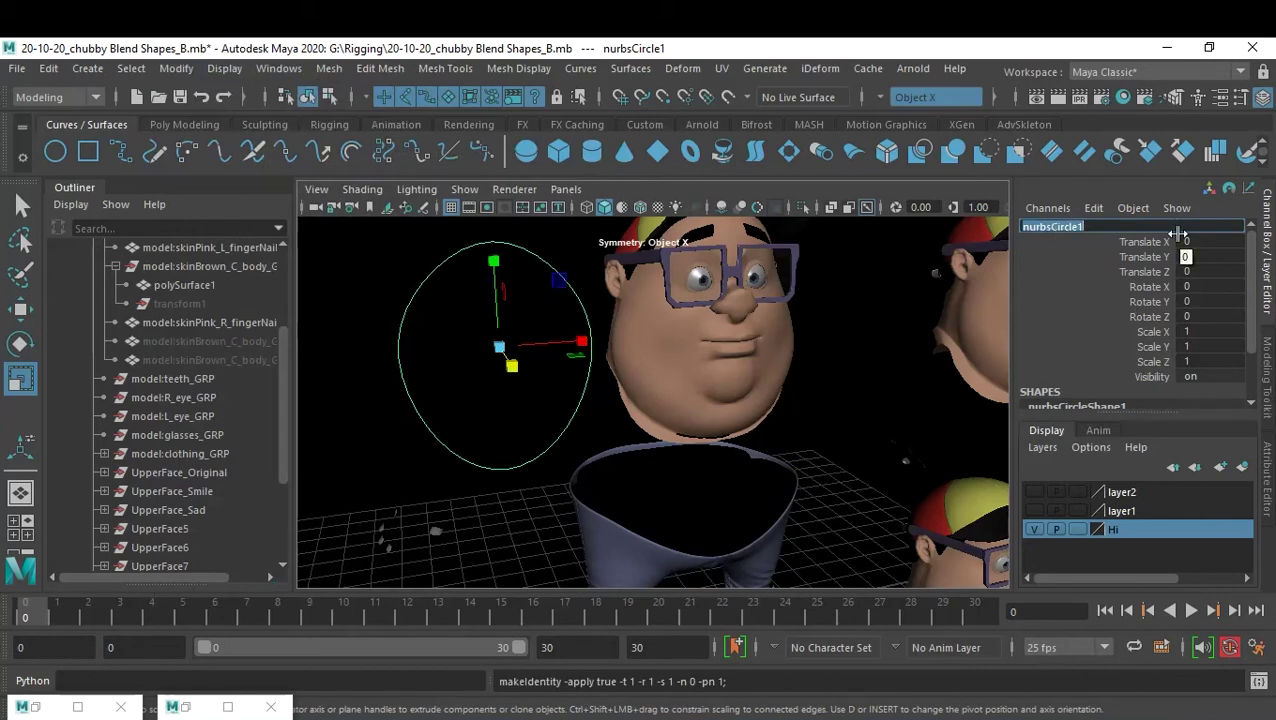
type("FacialExpression")
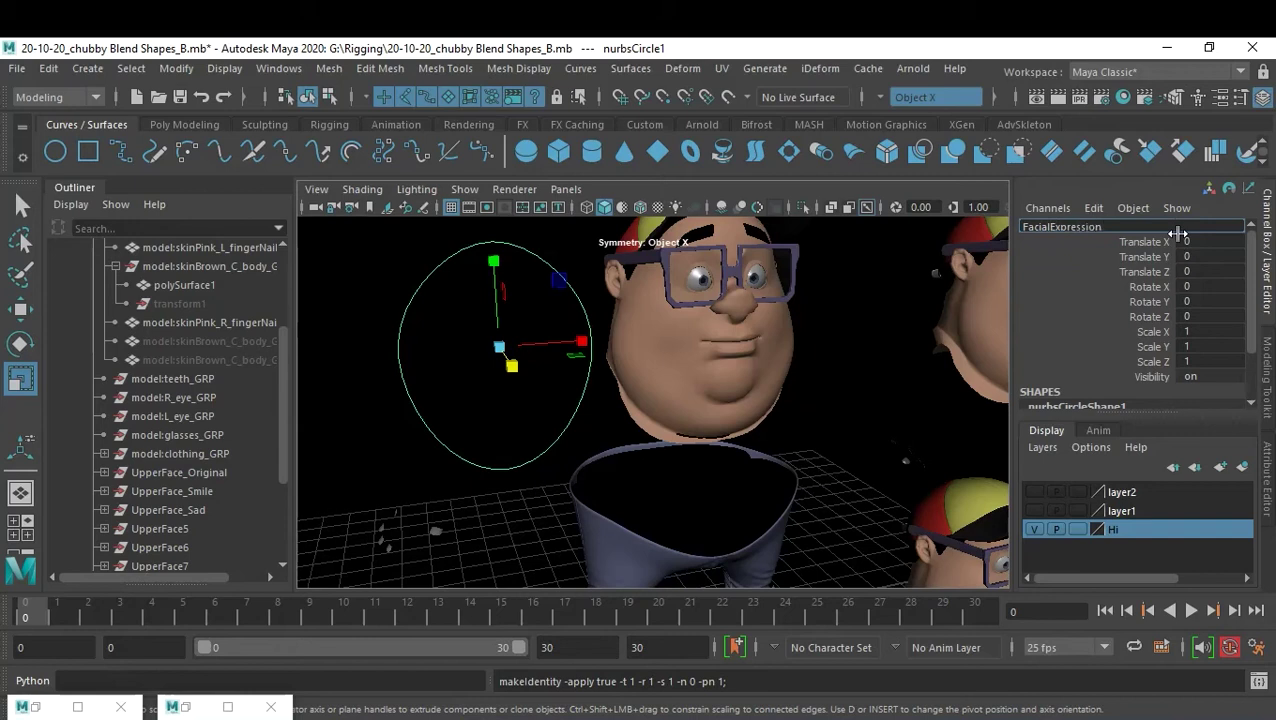
type("Controller")
key("Return")
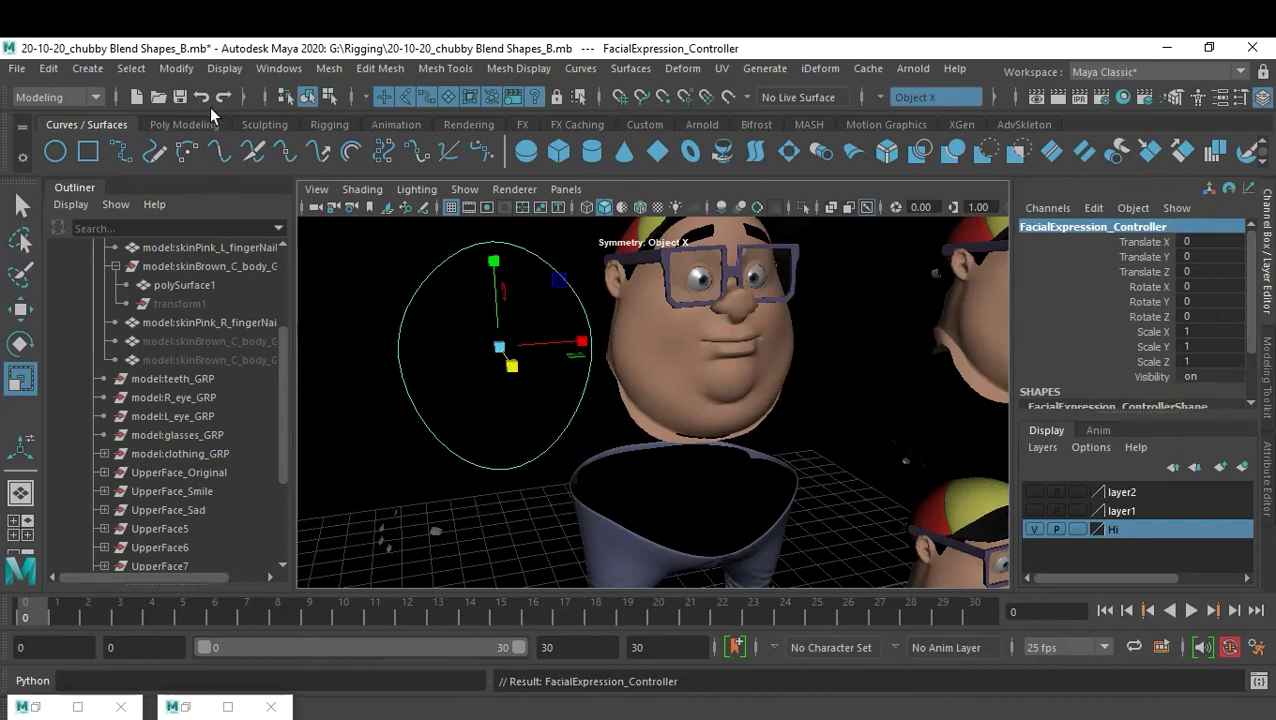
left_click(183, 76)
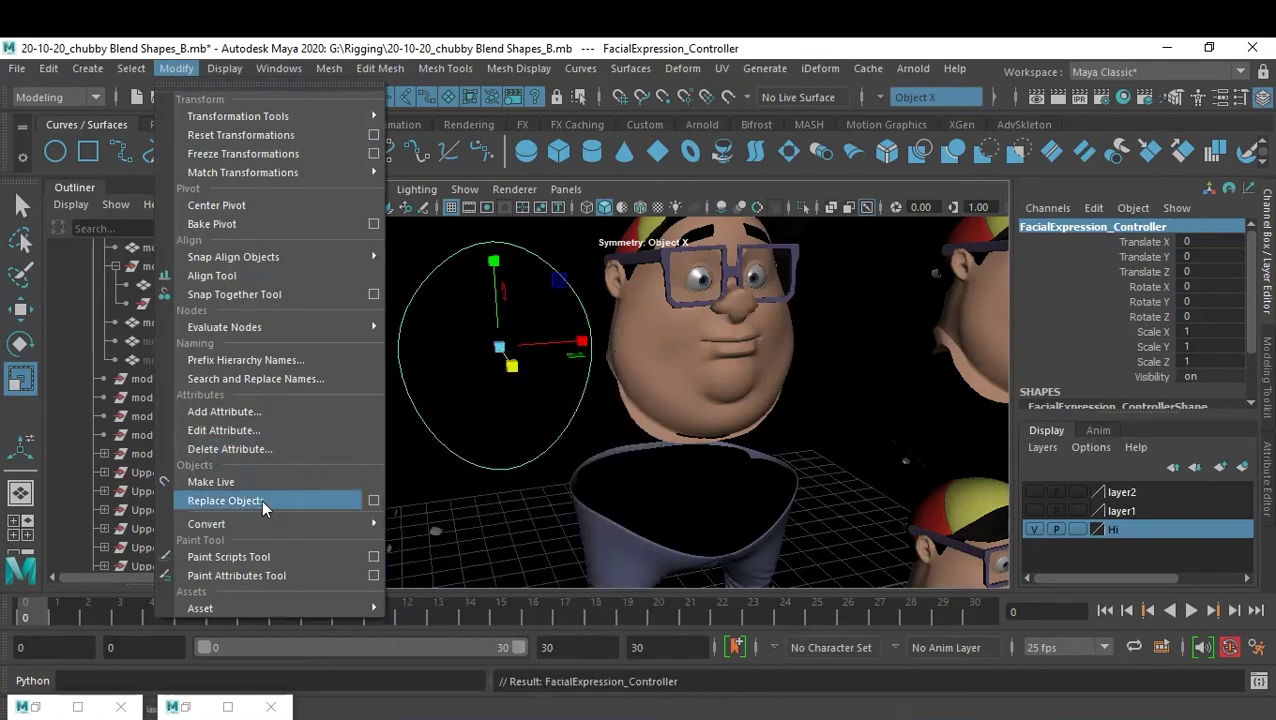
Add a keyable float attribute Smile with minimum 0 and maximum 10
left_click(261, 412)
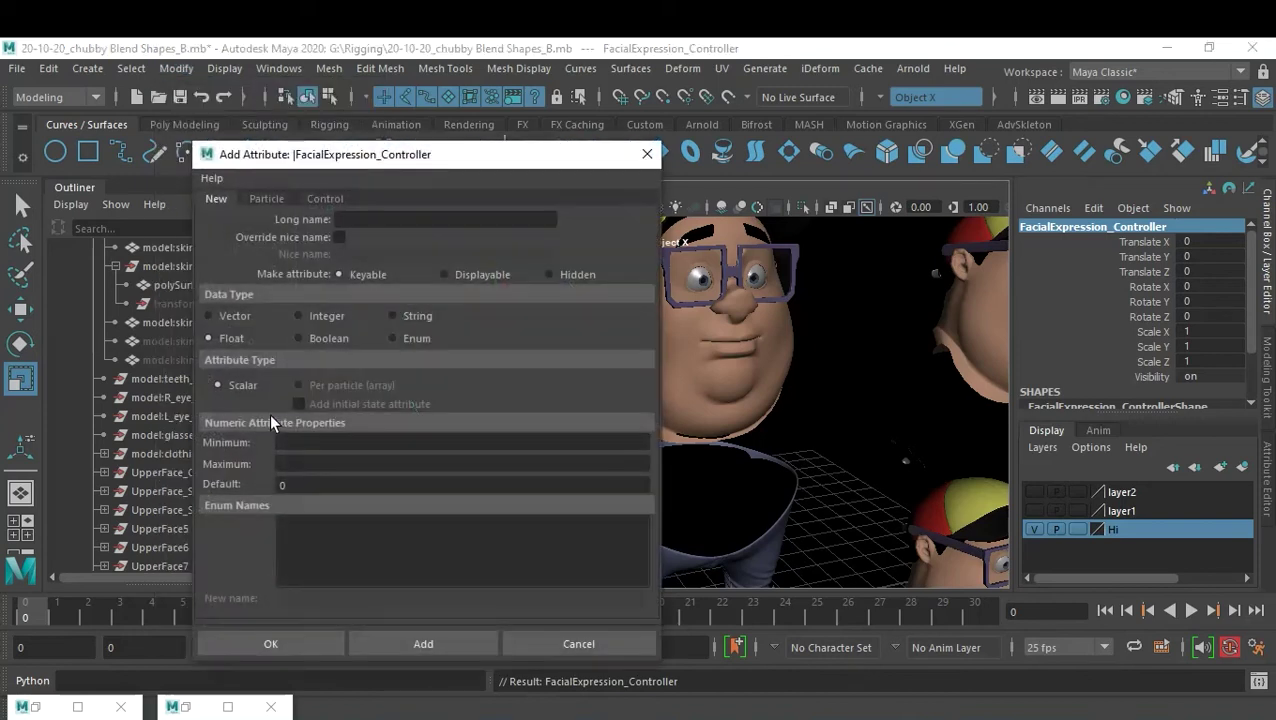
left_click(344, 441)
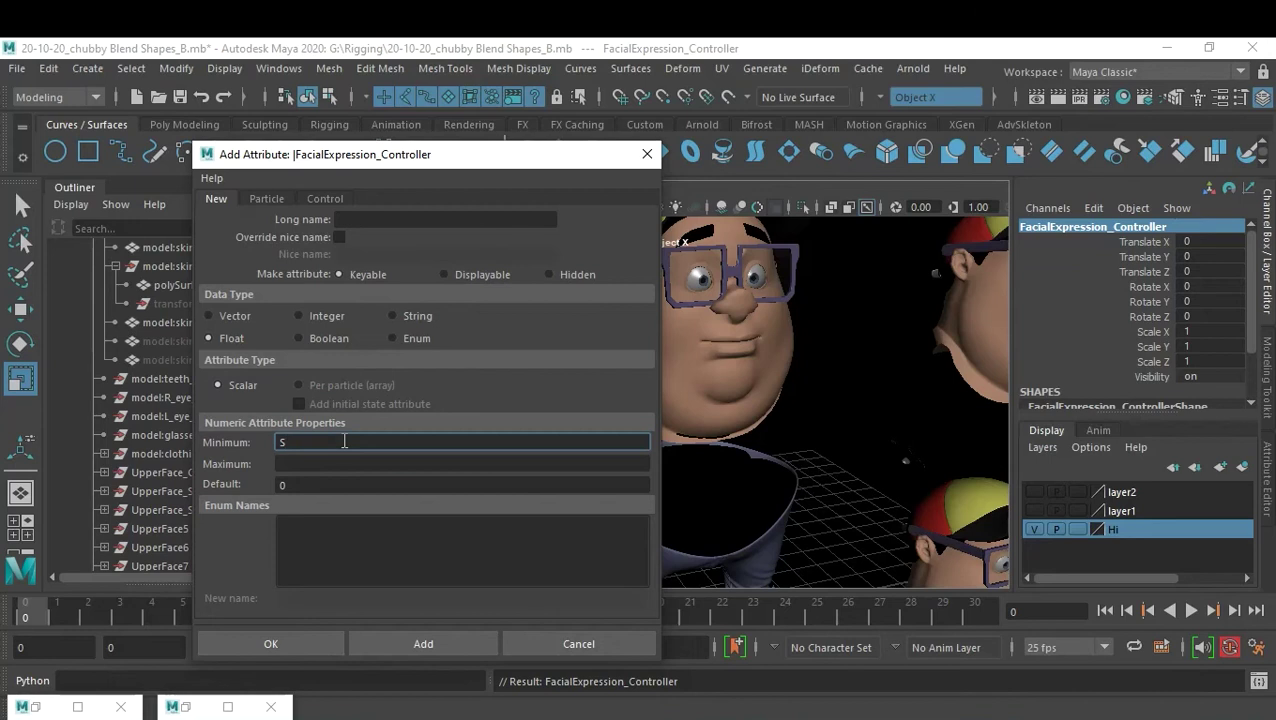
left_click(380, 222)
type("Smile")
left_click(309, 442)
left_click(324, 464)
type("10")
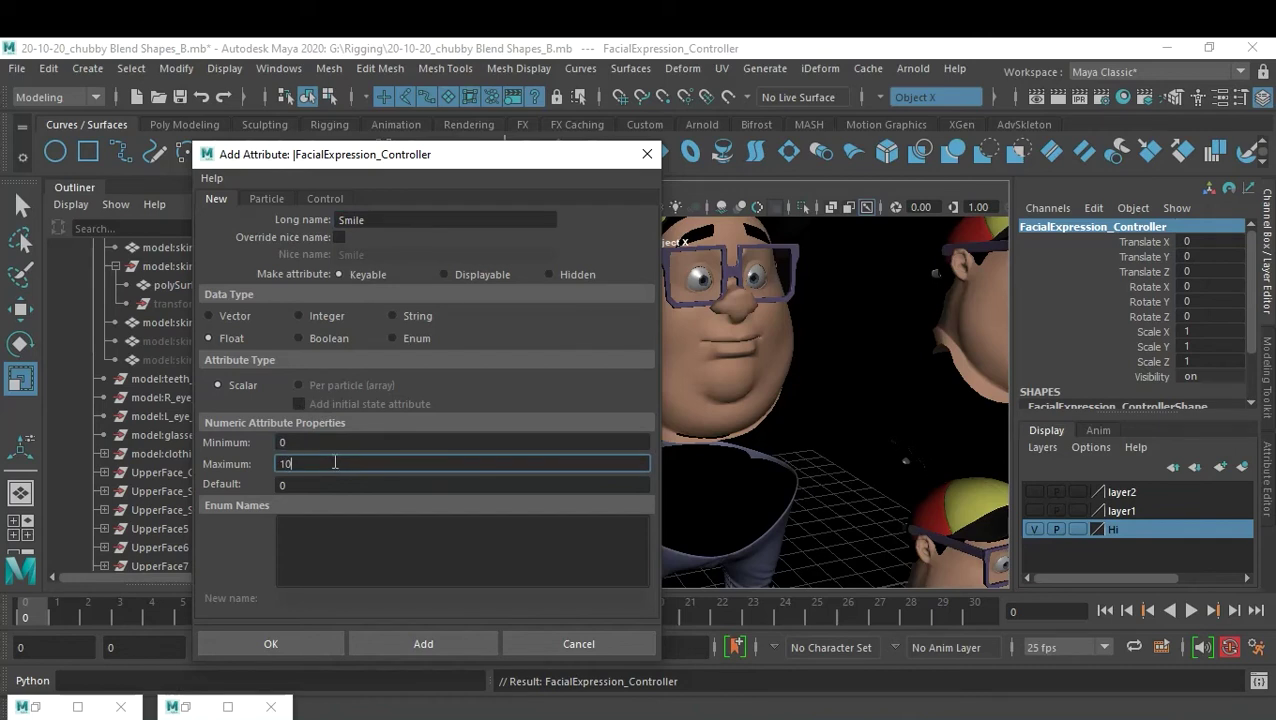
left_click(352, 480)
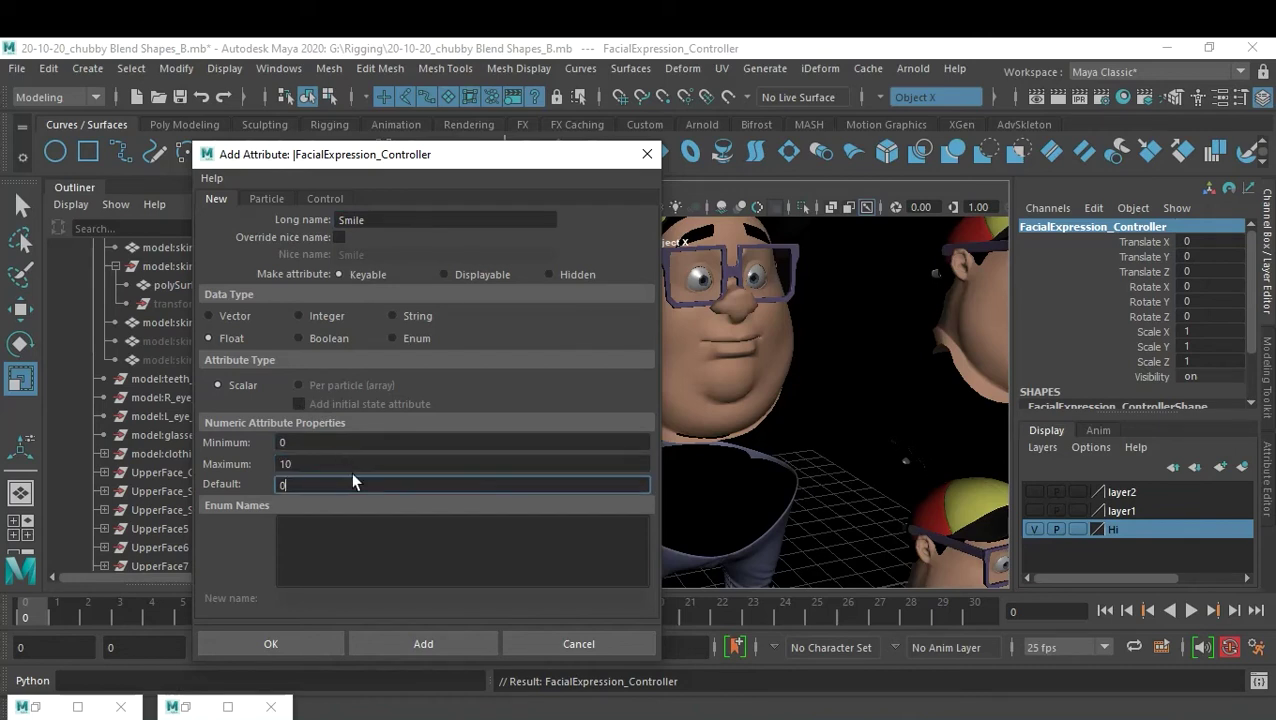
left_click(430, 642)
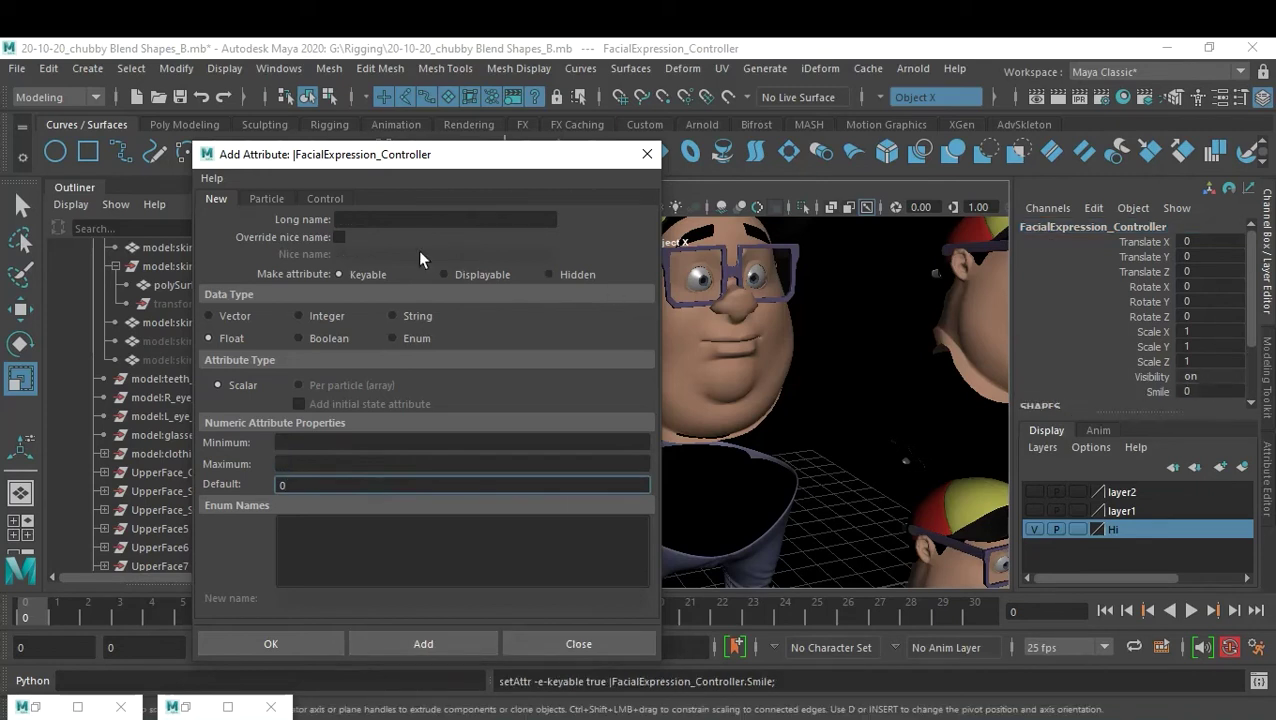
Add a second float attribute Sad with minimum 0 and maximum 10, then close the dialog
left_click(375, 228)
type("Sad")
left_click(304, 444)
type("0")
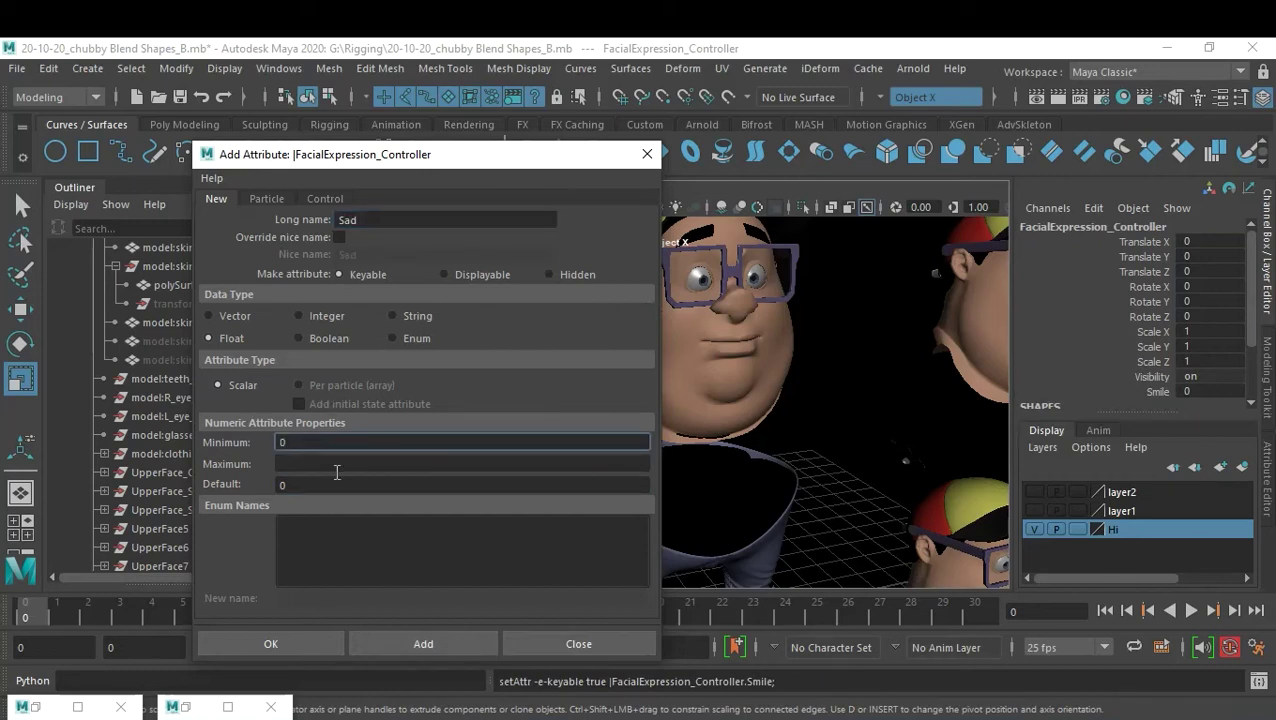
left_click(333, 461)
type("10")
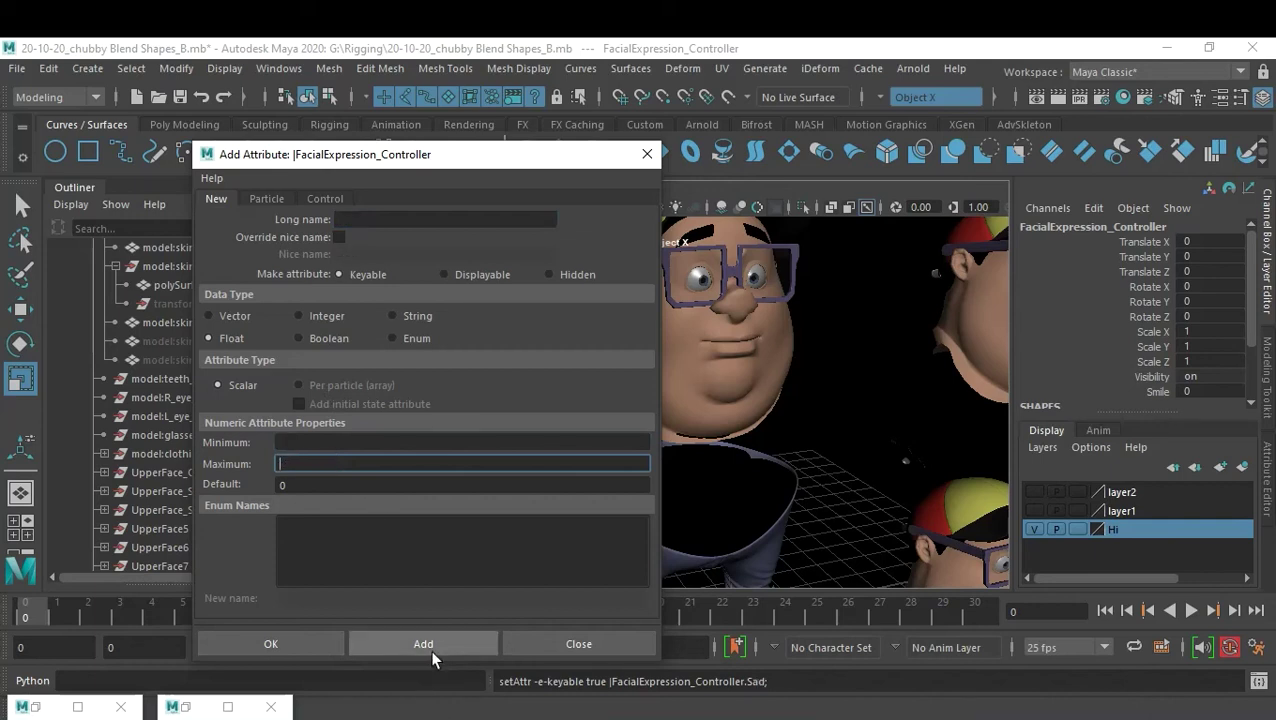
left_click(432, 650)
left_click(568, 644)
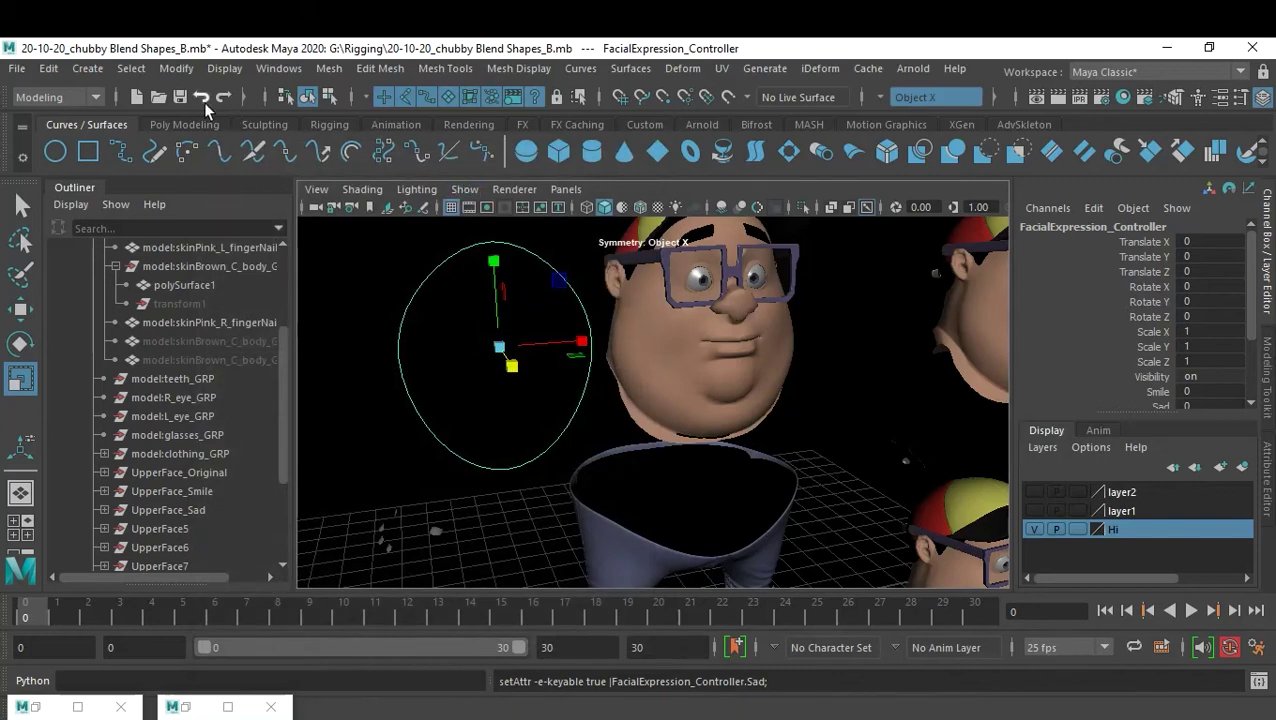
Switch to the Animation menu set and load FacialExpression_Controller as driver in Set Driven Key
left_click(47, 97)
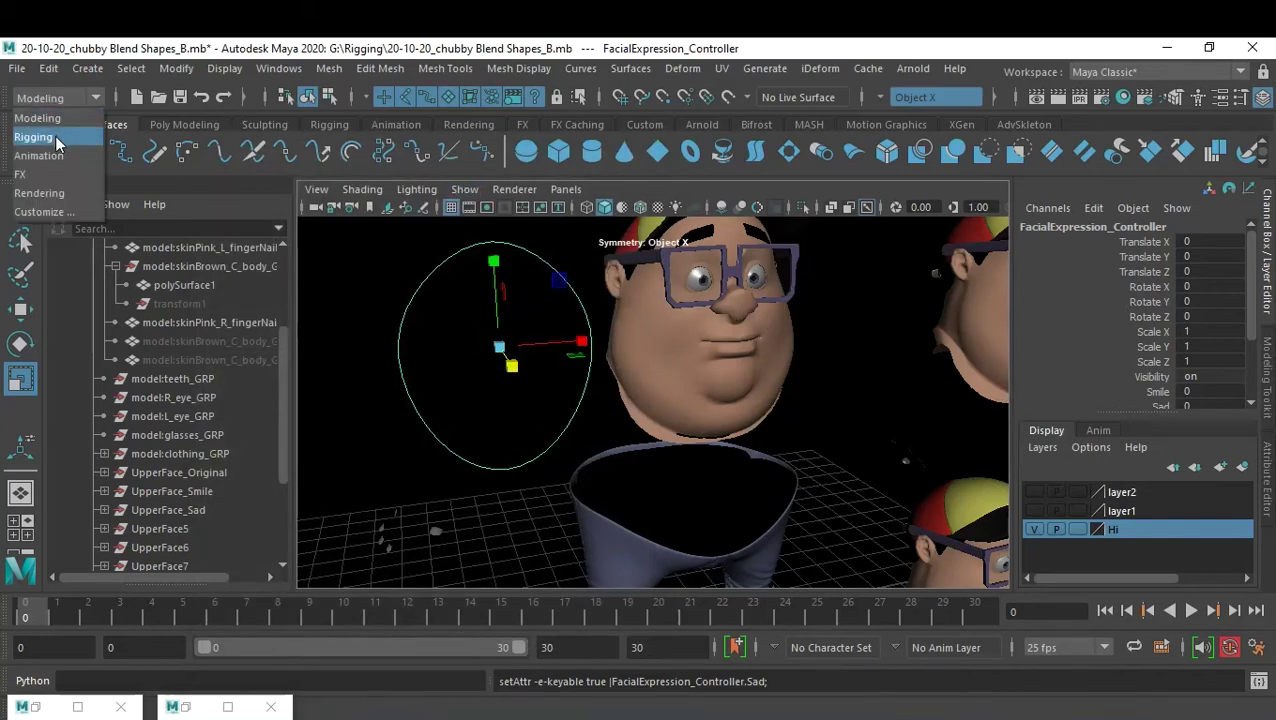
left_click(55, 151)
left_click(324, 68)
mouse_move(420, 190)
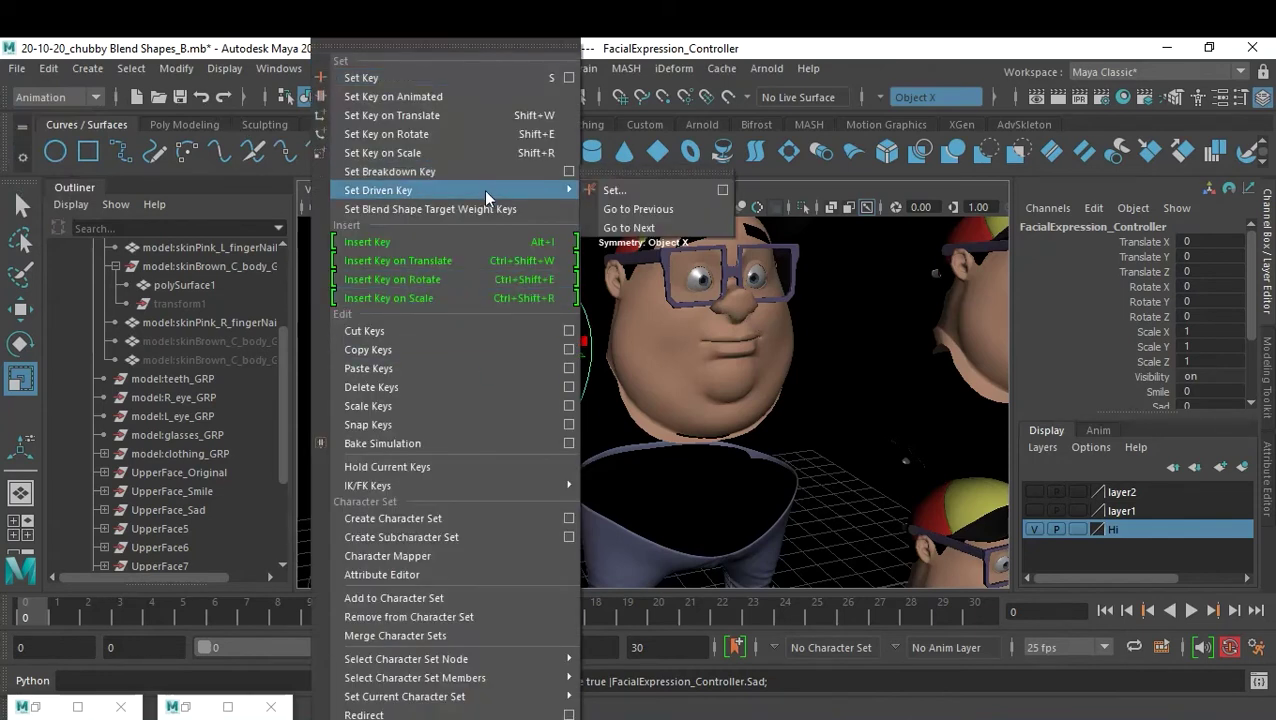
left_click(716, 191)
mouse_move(757, 488)
left_mouse_down()
mouse_move(996, 214)
mouse_move(972, 203)
left_mouse_up()
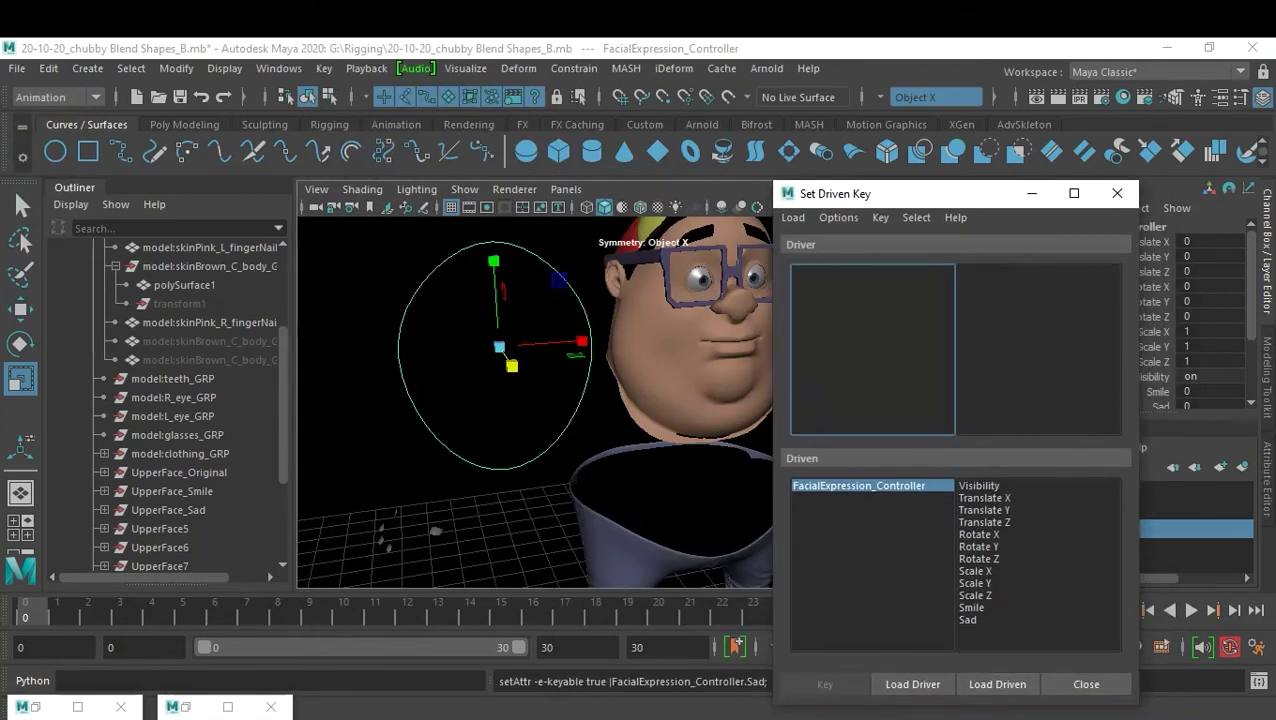
left_click(912, 684)
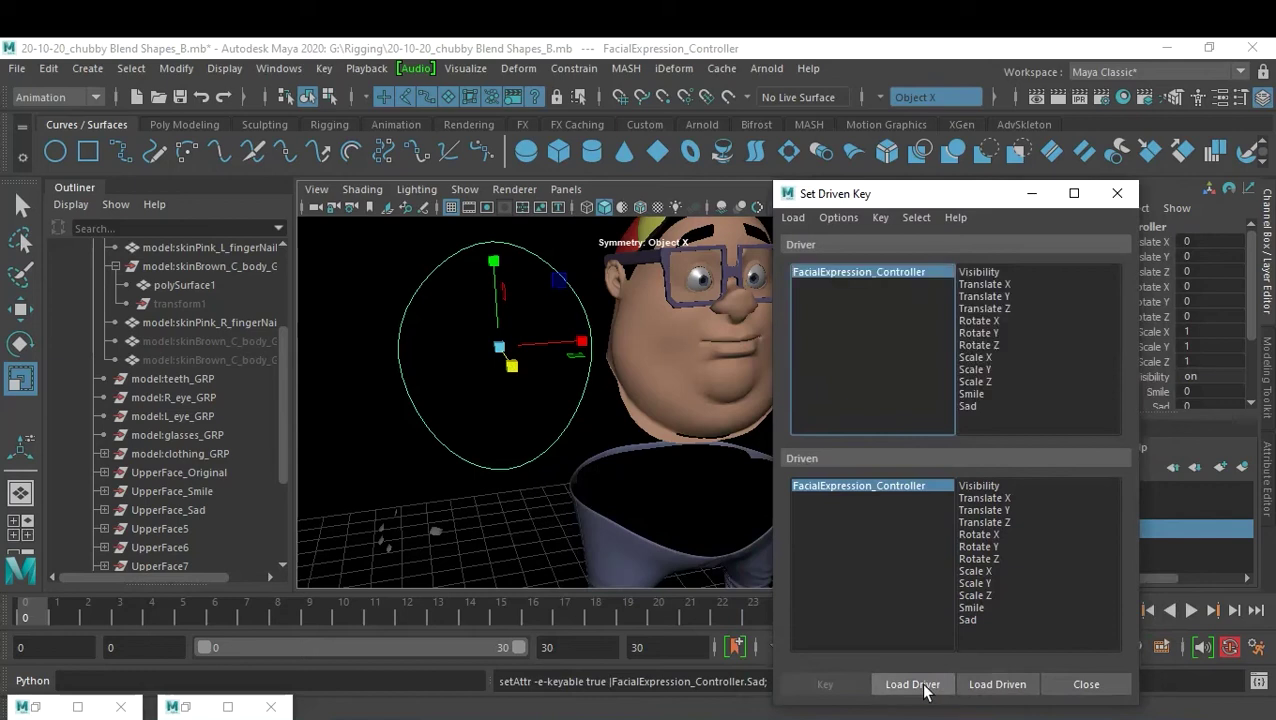
Load UpperFace_Original's FacialExpression blend shape as the driven object
left_click(674, 374)
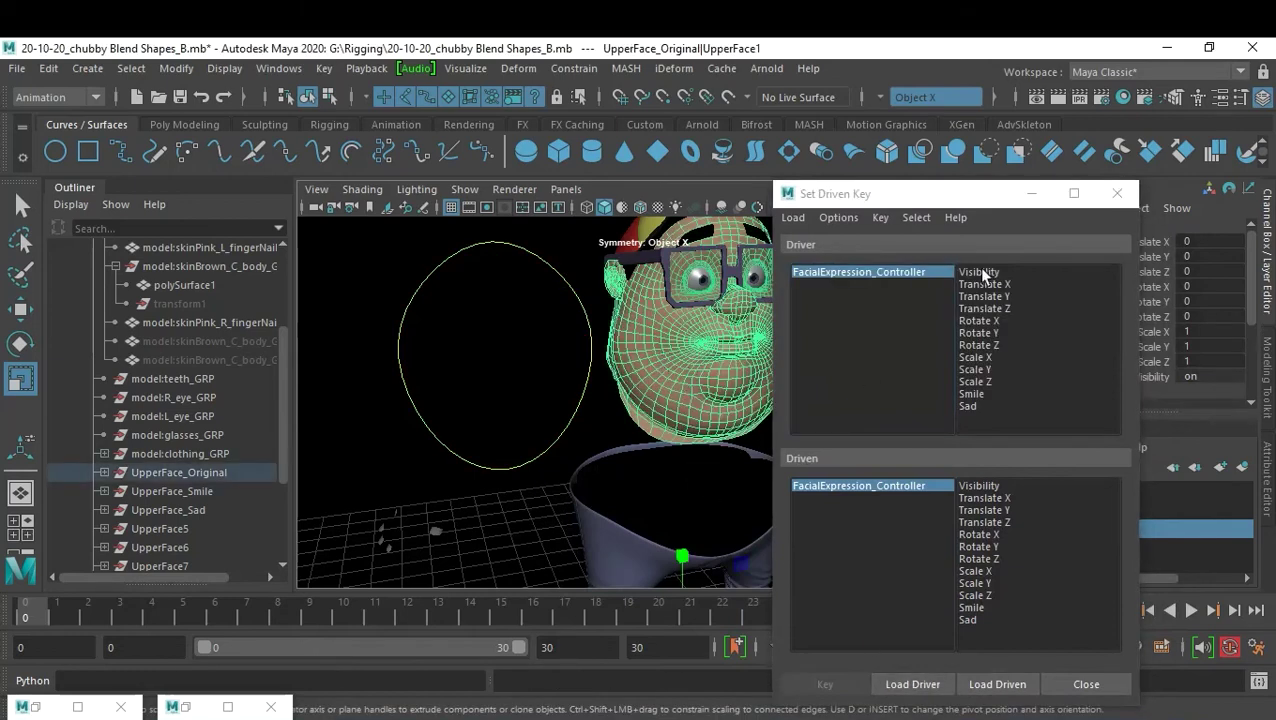
left_click_drag(942, 200, 496, 147)
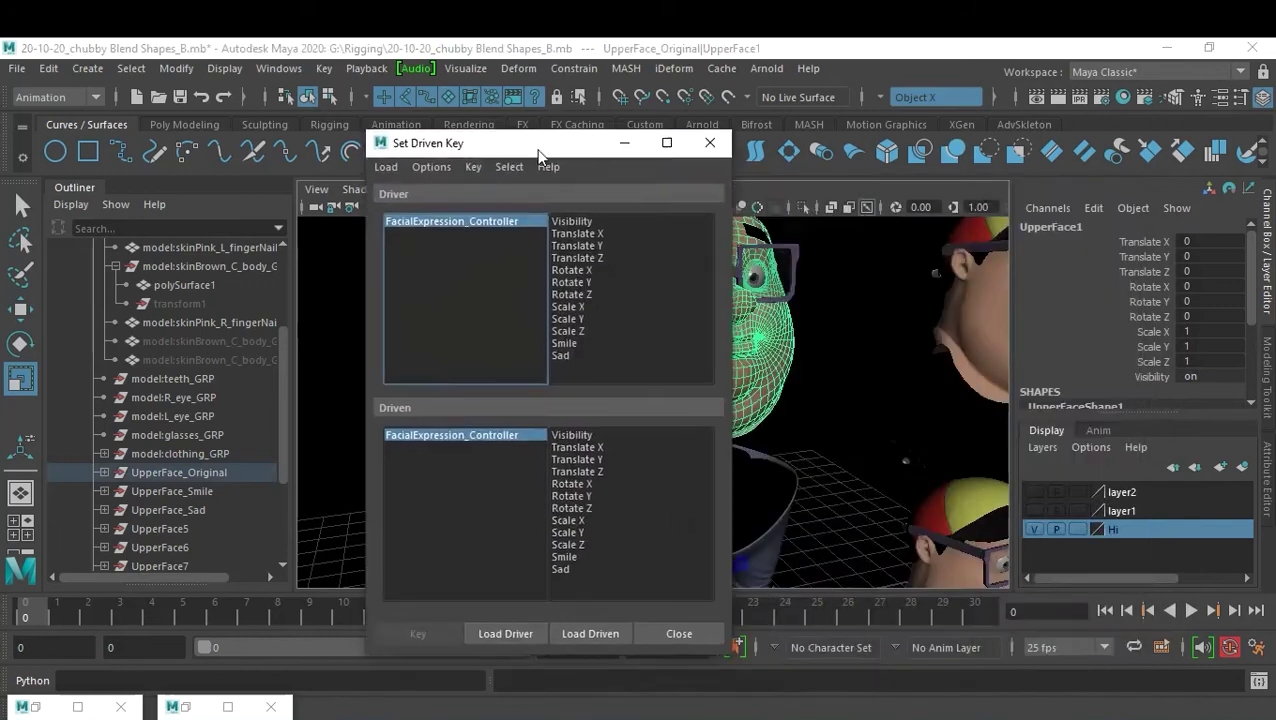
scroll(1193, 368, "down", 3)
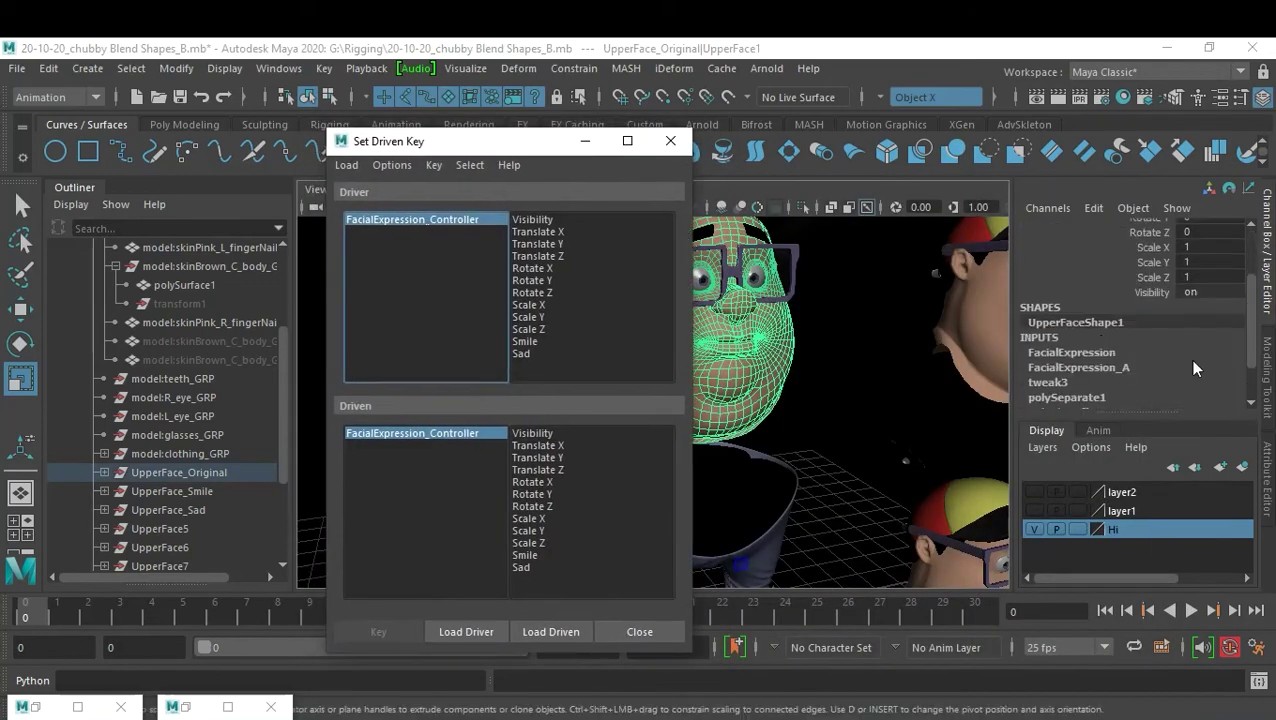
left_click(1072, 352)
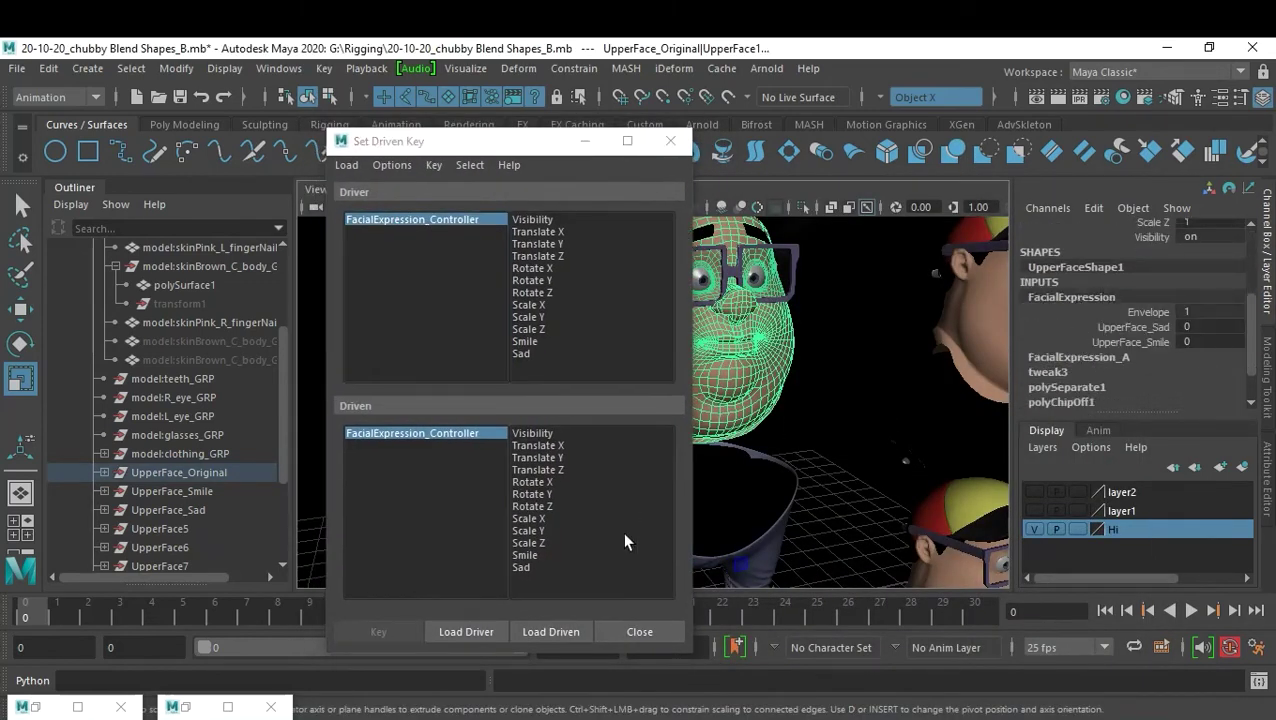
left_click(558, 630)
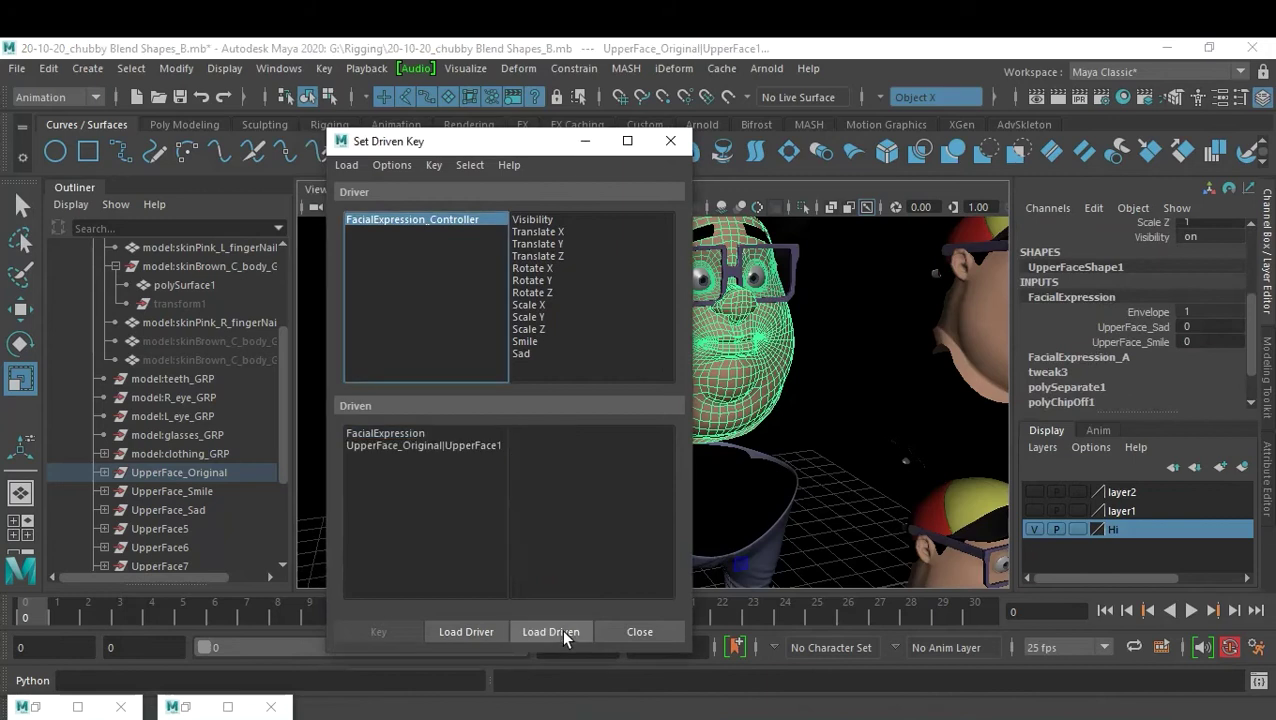
left_click(388, 435)
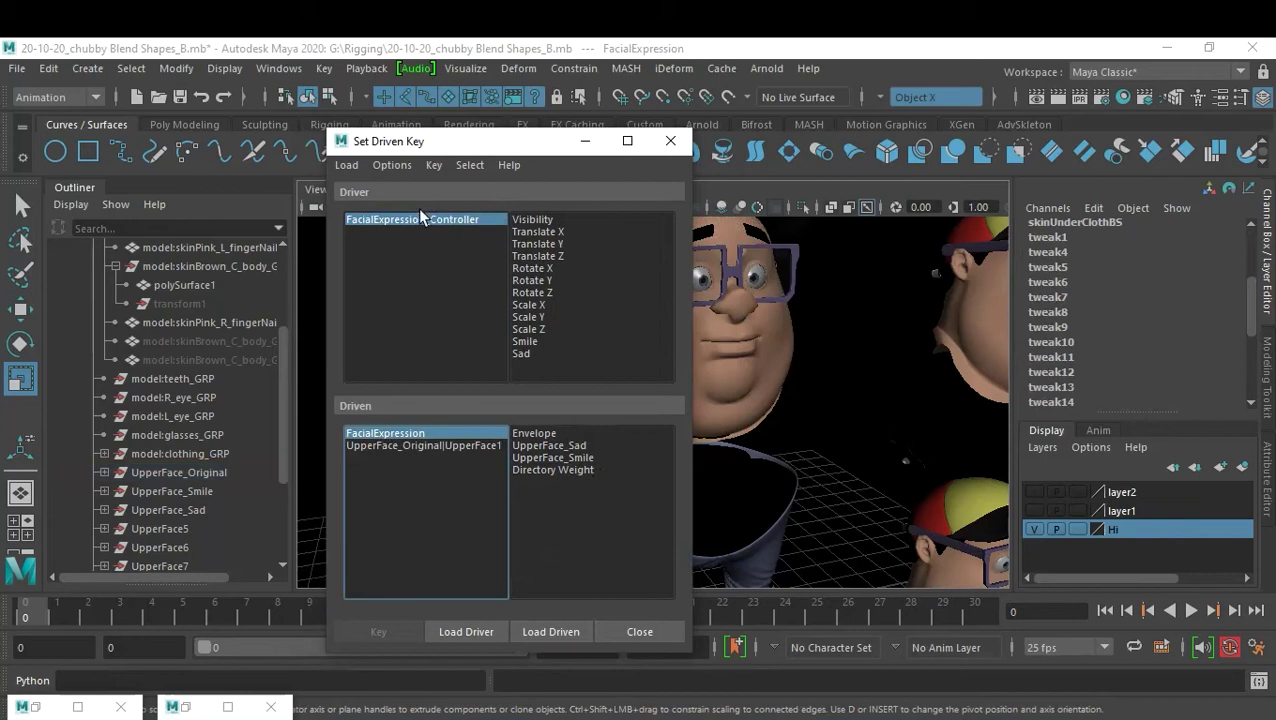
left_click_drag(510, 145, 336, 135)
Key Smile driving UpperFace_Sad and UpperFace_Smile at their neutral 0 values
left_click(275, 214)
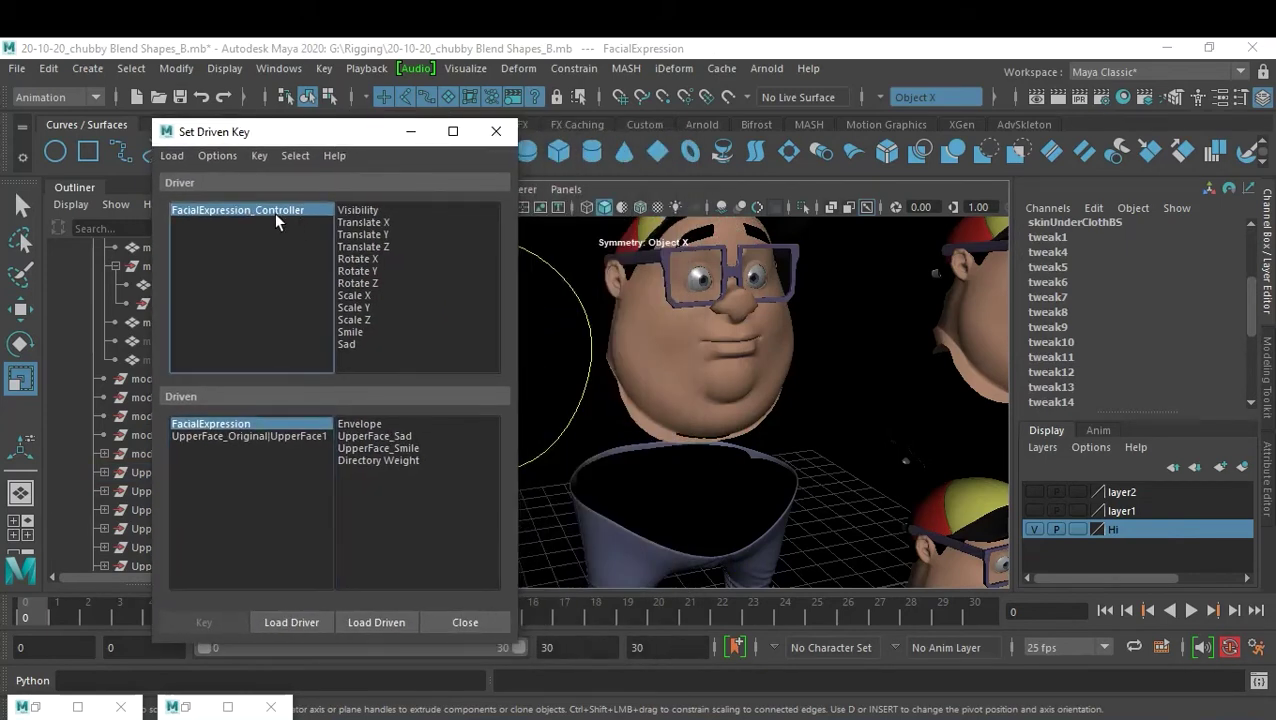
left_click(273, 210)
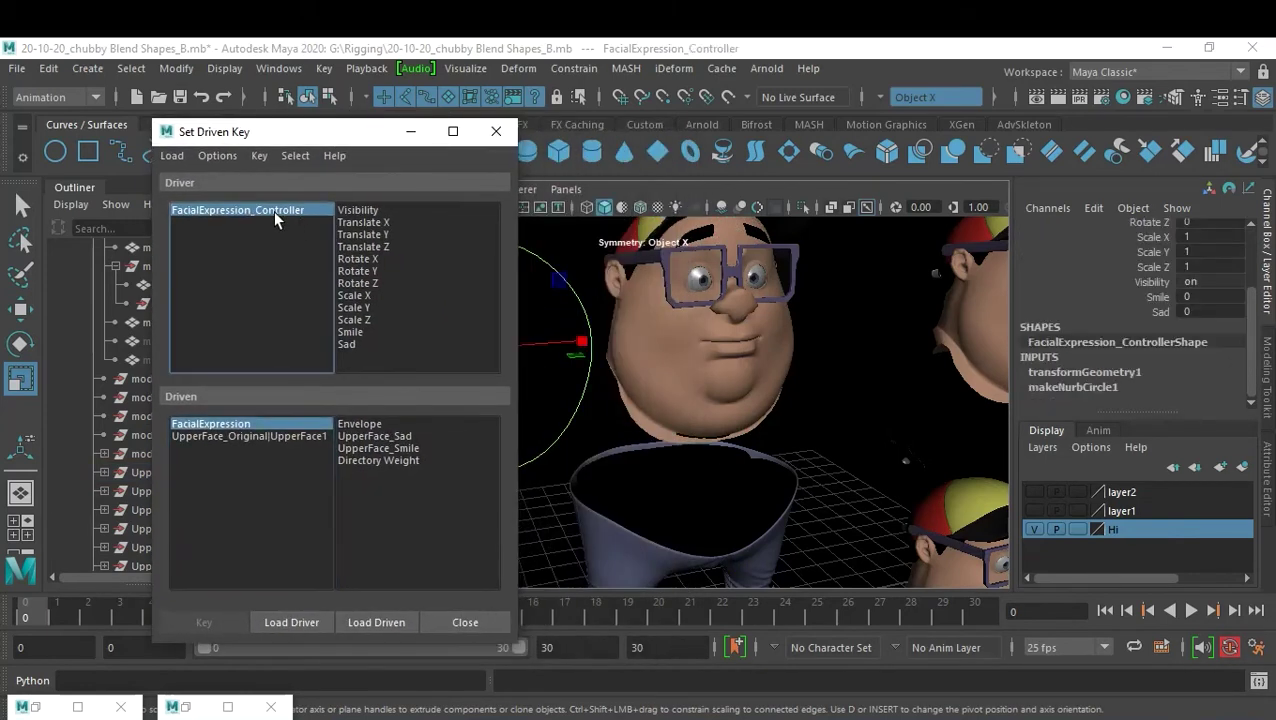
left_click(355, 334)
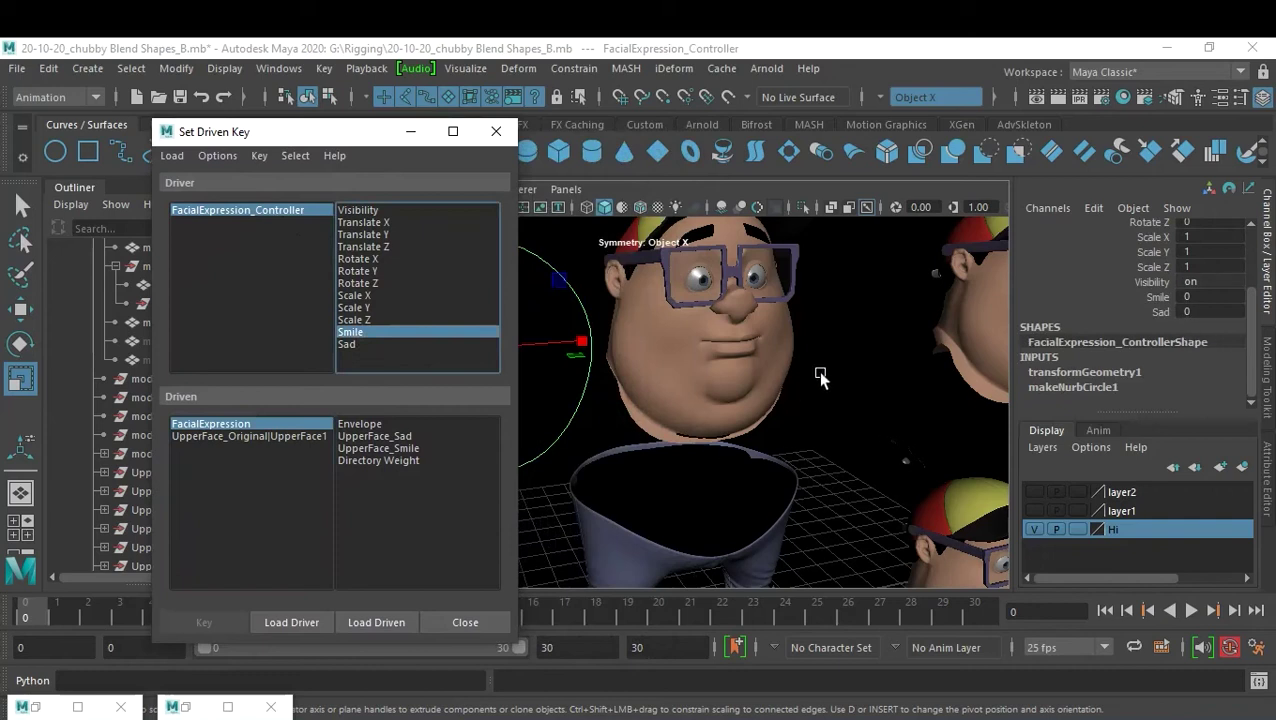
left_click(360, 345)
left_click(359, 335)
left_click(240, 426)
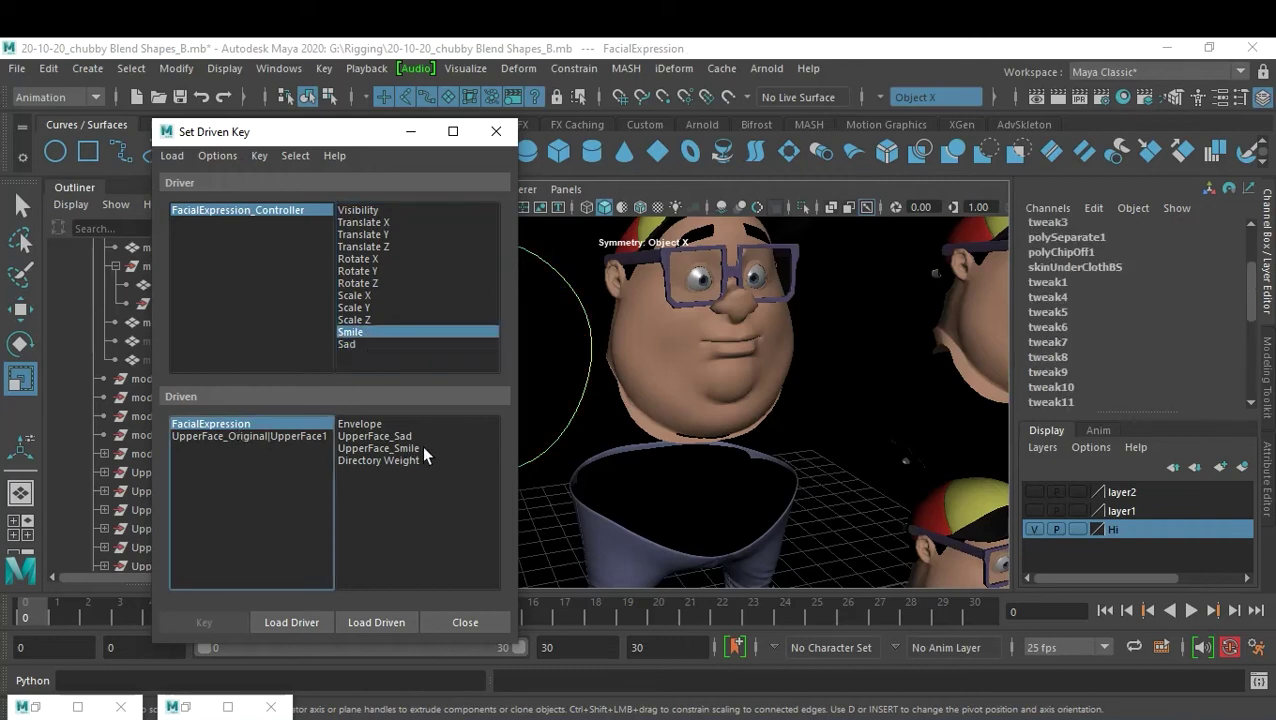
left_click_drag(415, 436, 413, 448)
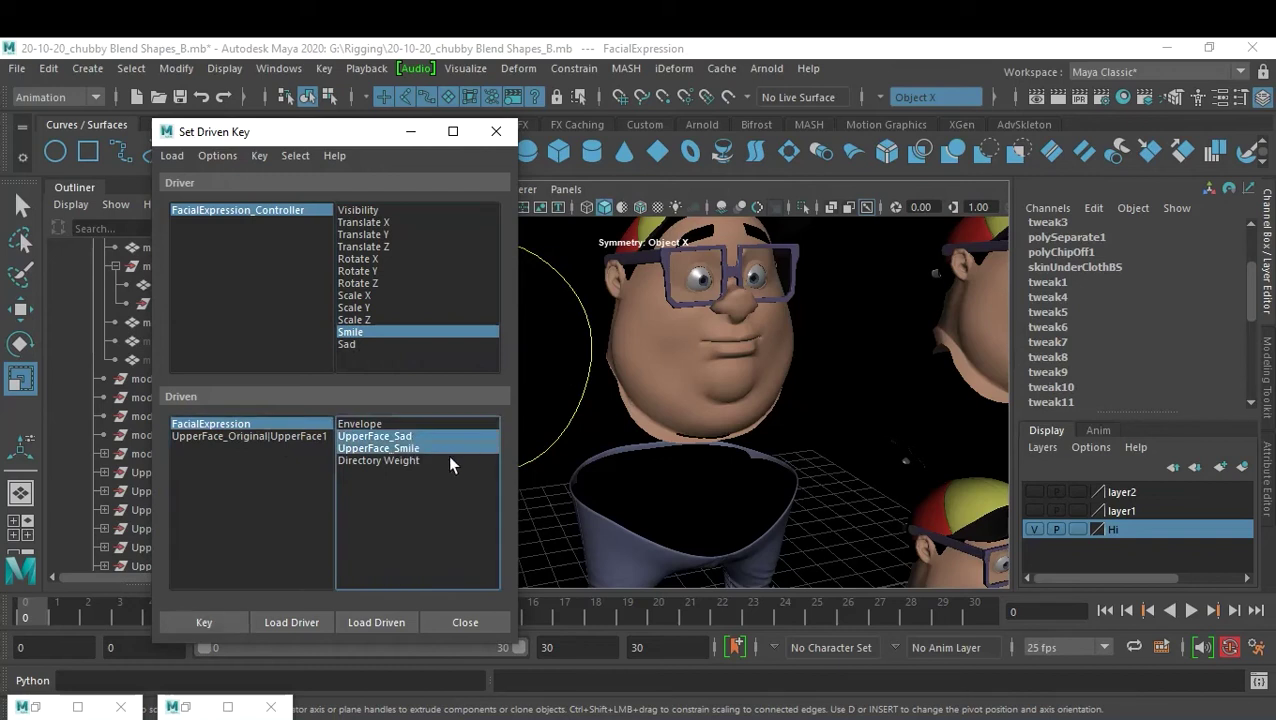
scroll(1115, 346, "up", 3)
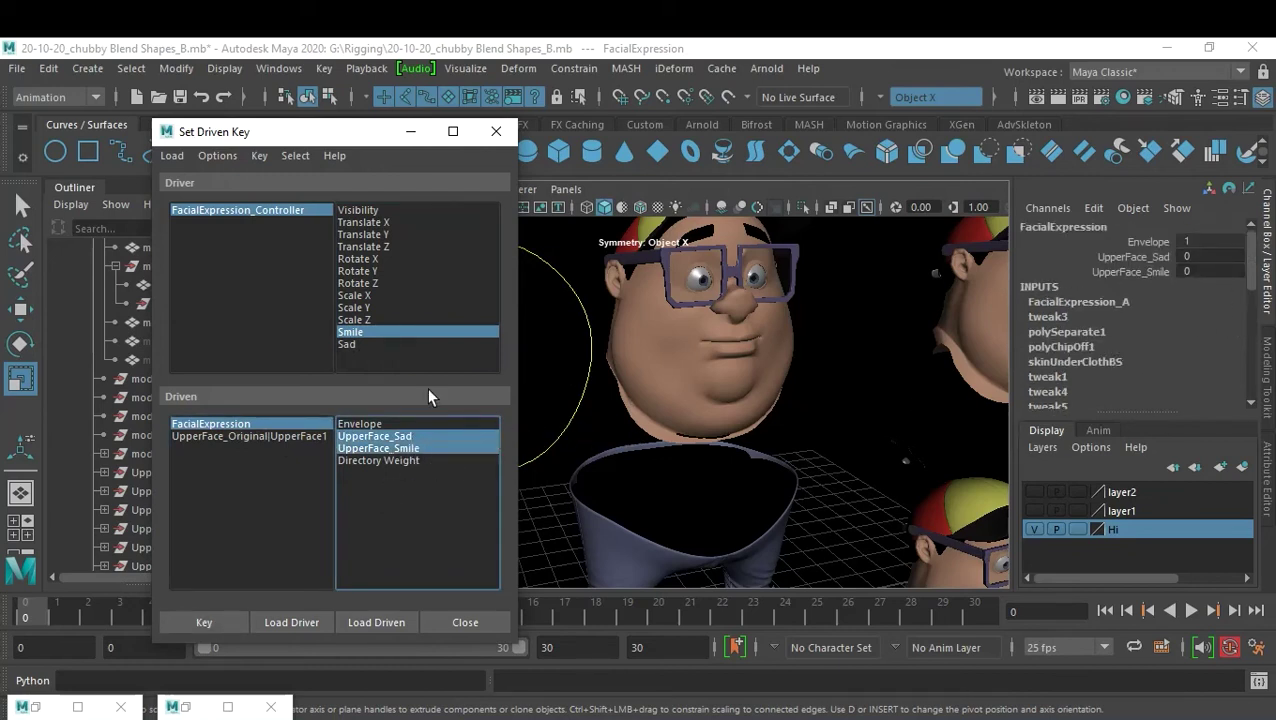
left_click(225, 622)
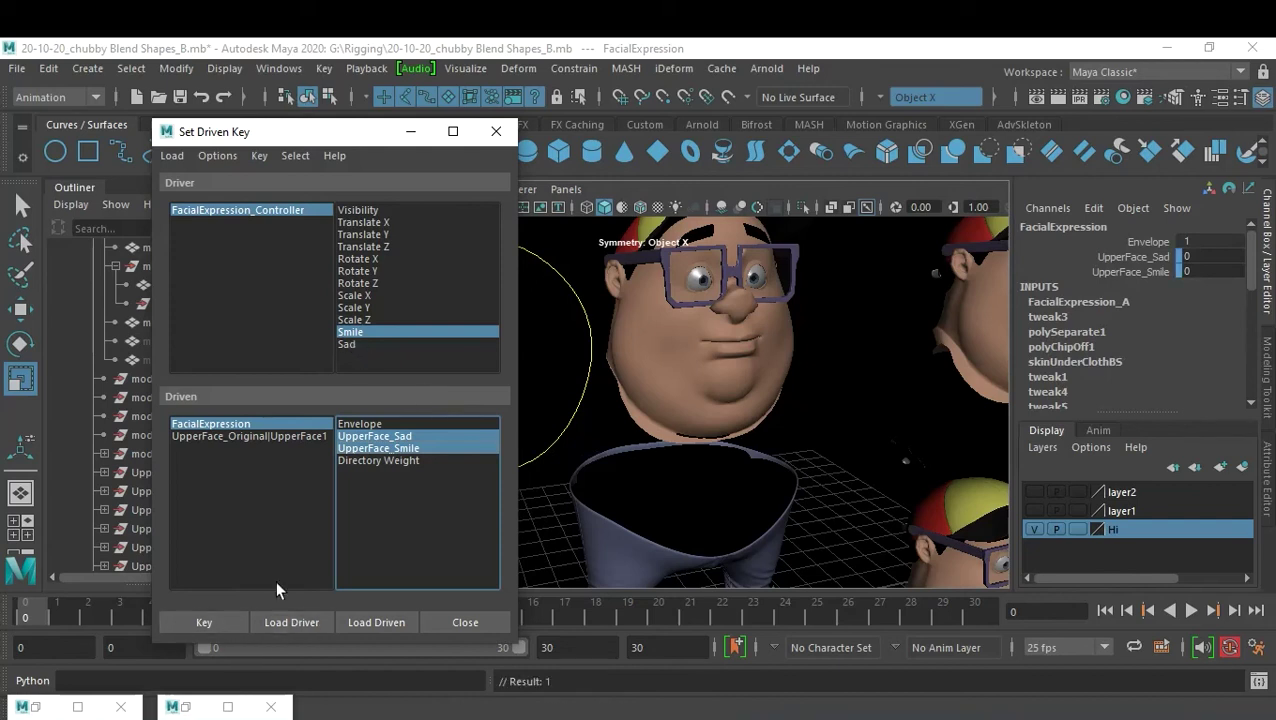
Reselect FacialExpression_Controller with Smile as driver and choose its Smile channel for editing
left_click(352, 344)
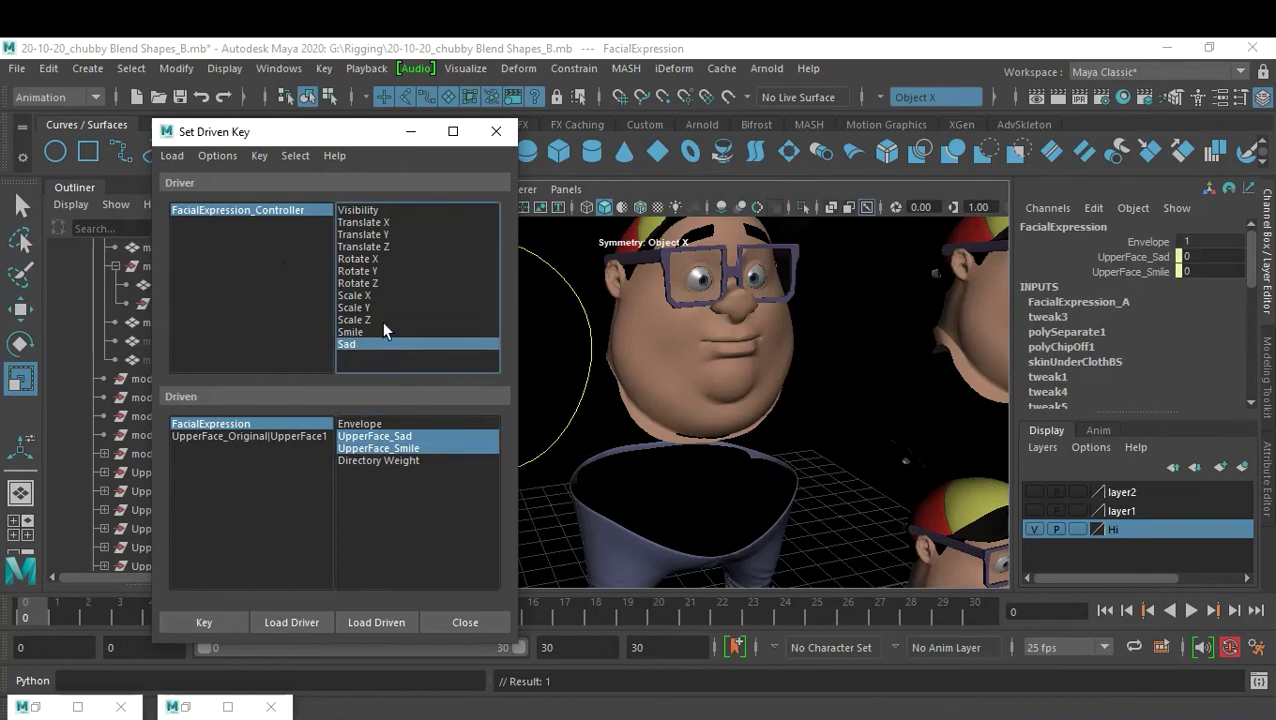
left_click(284, 211)
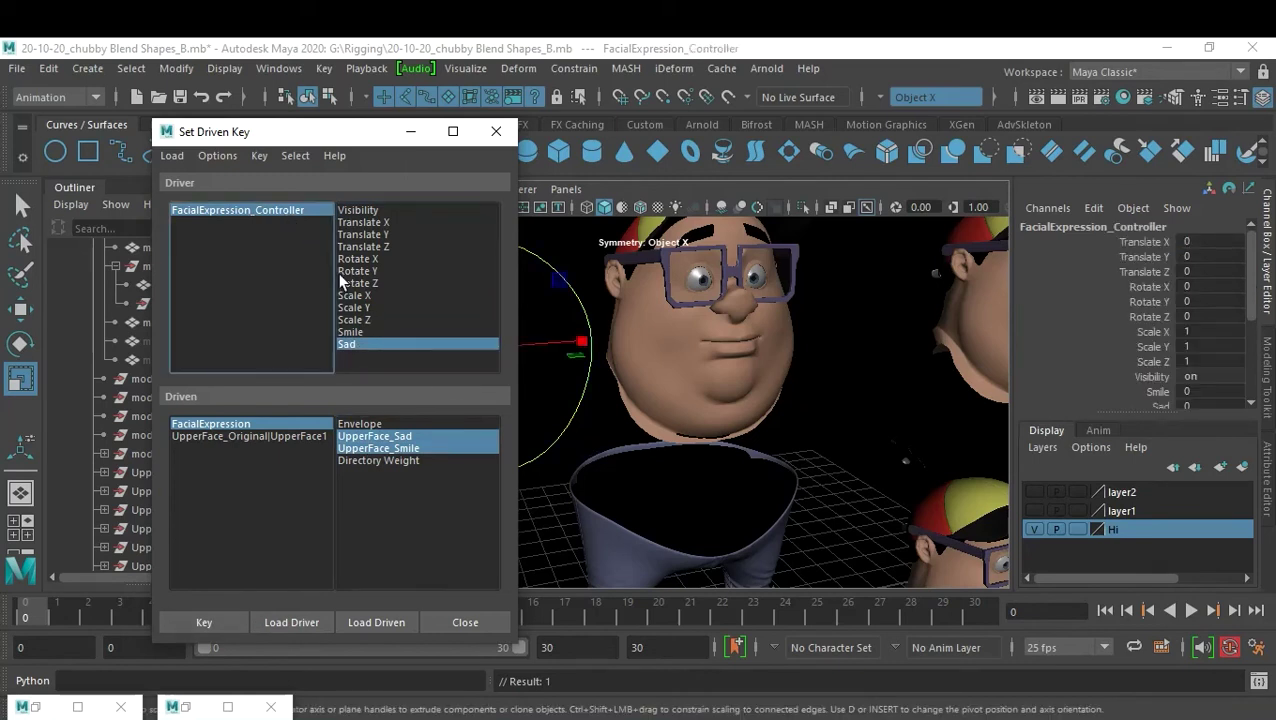
left_click(364, 335)
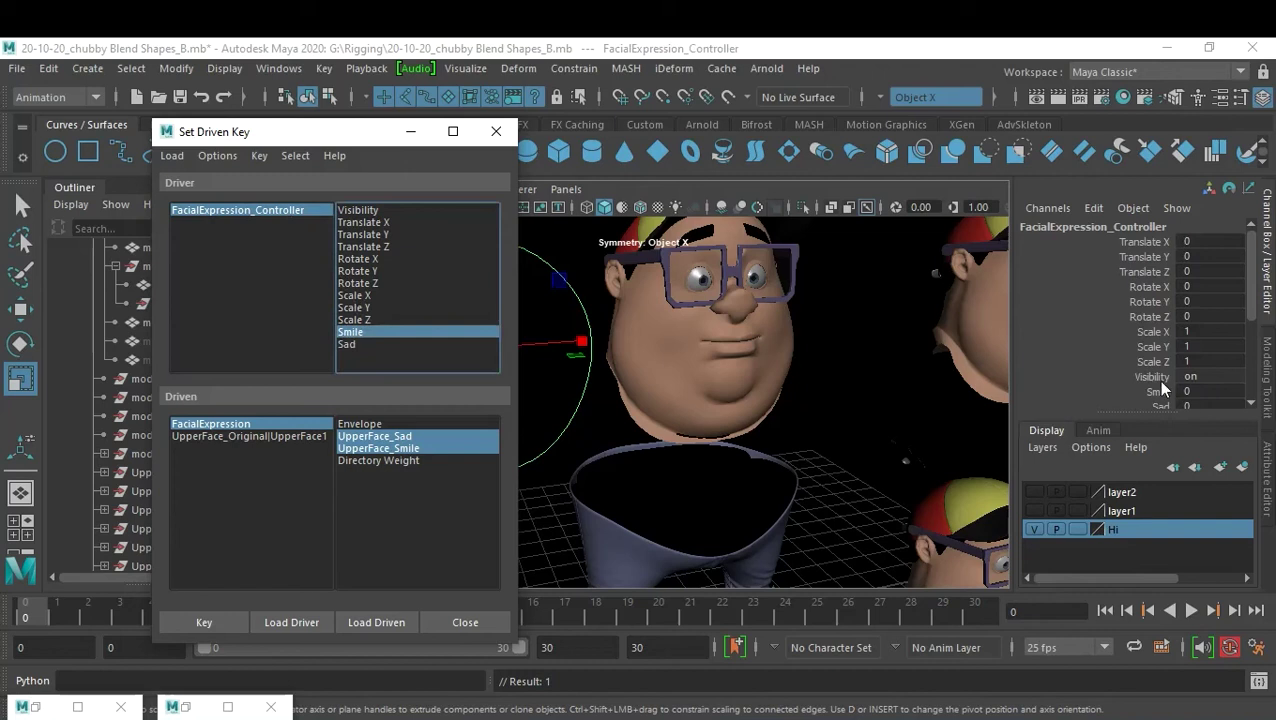
scroll(1157, 380, "down", 1)
left_click(1158, 350)
Set the controller's Smile to 10 and UpperFace_Smile to 1 so the face smiles
middle_click_drag(763, 370, 881, 375)
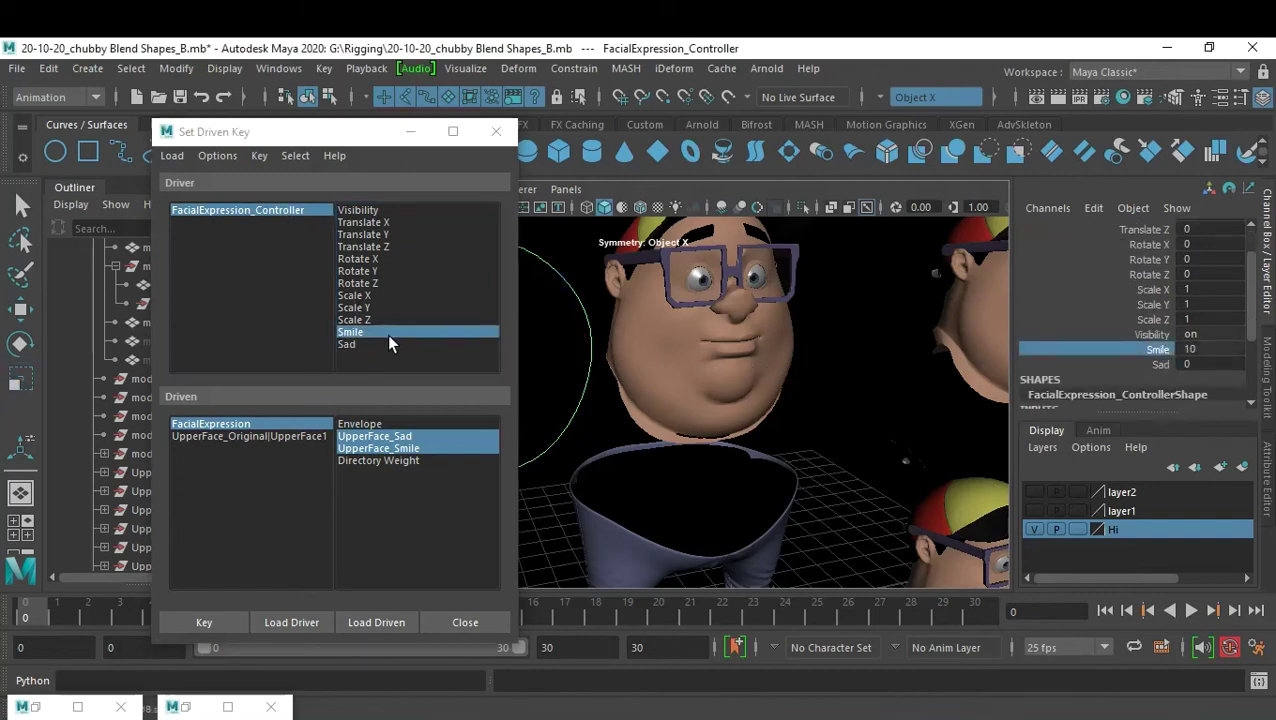
left_click(352, 332)
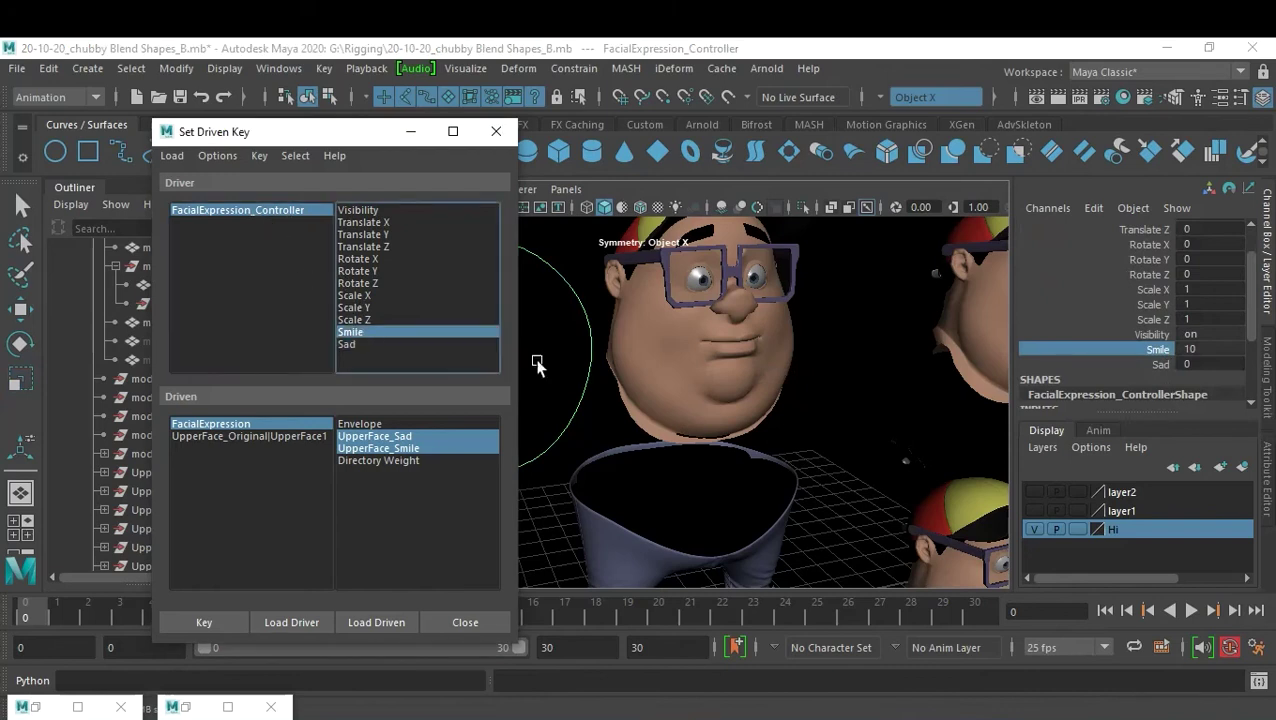
left_click(213, 425)
left_click(404, 449)
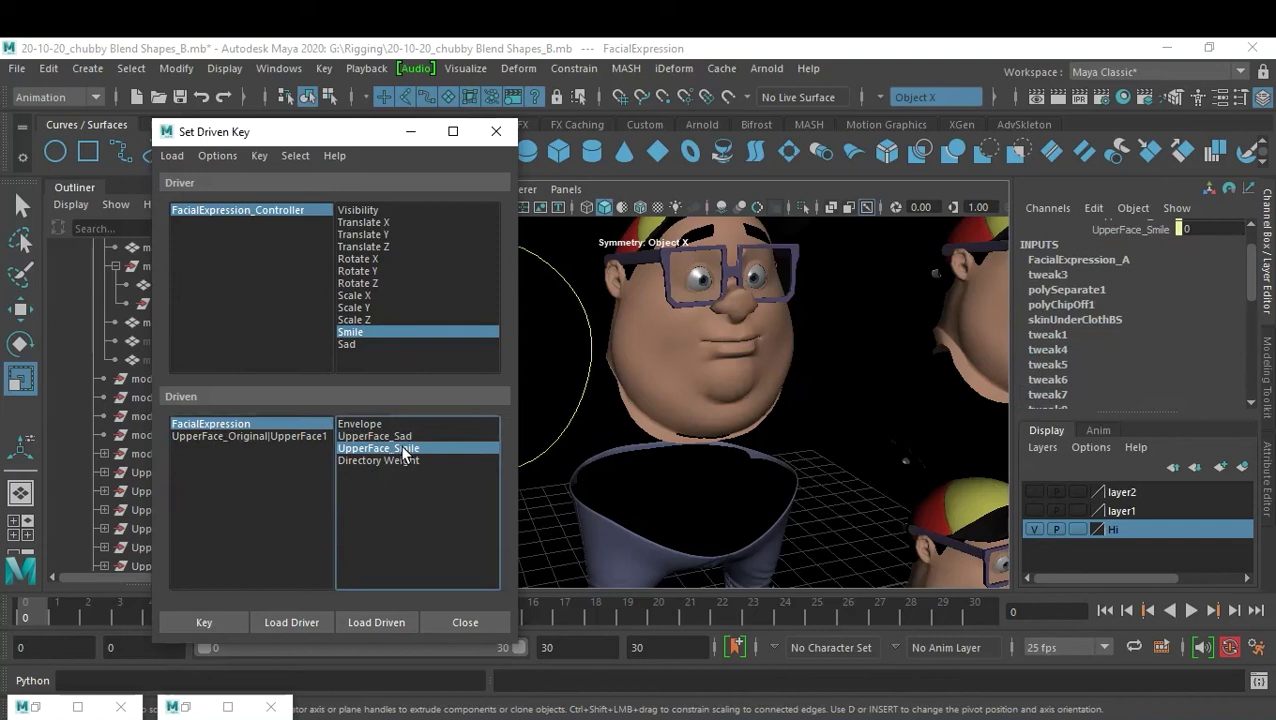
left_click(1137, 272)
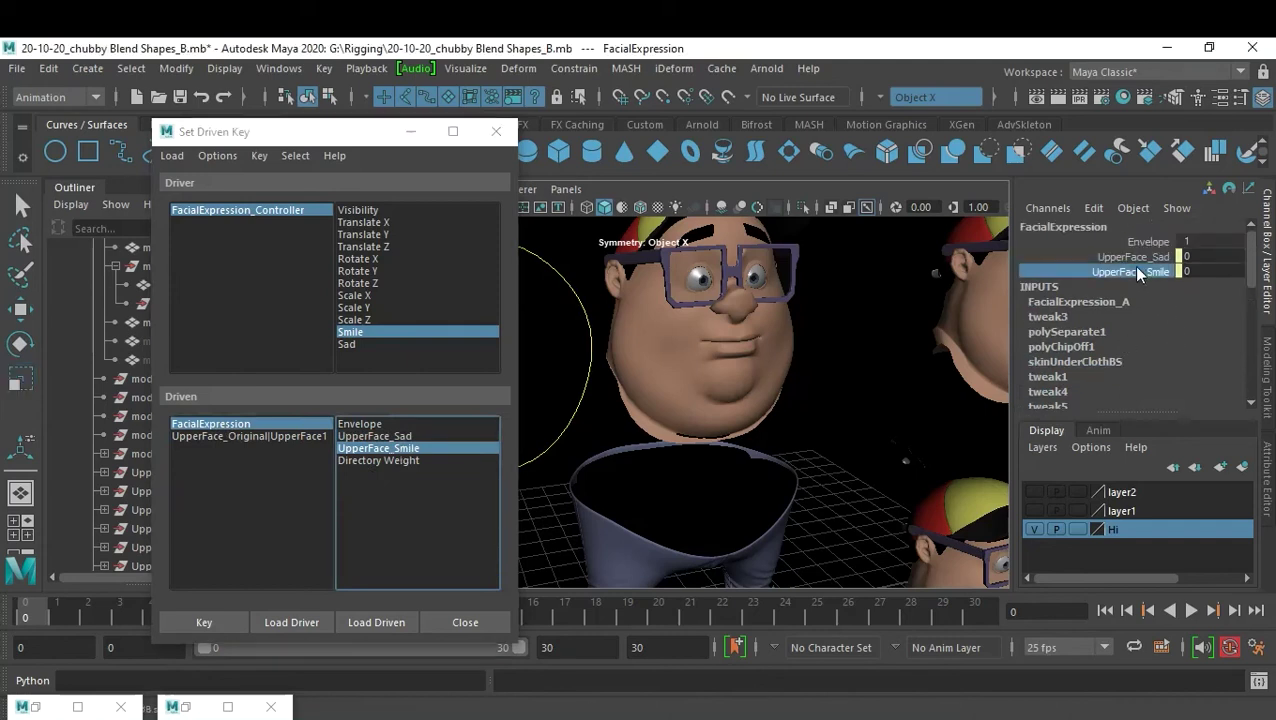
middle_click_drag(731, 360, 775, 363)
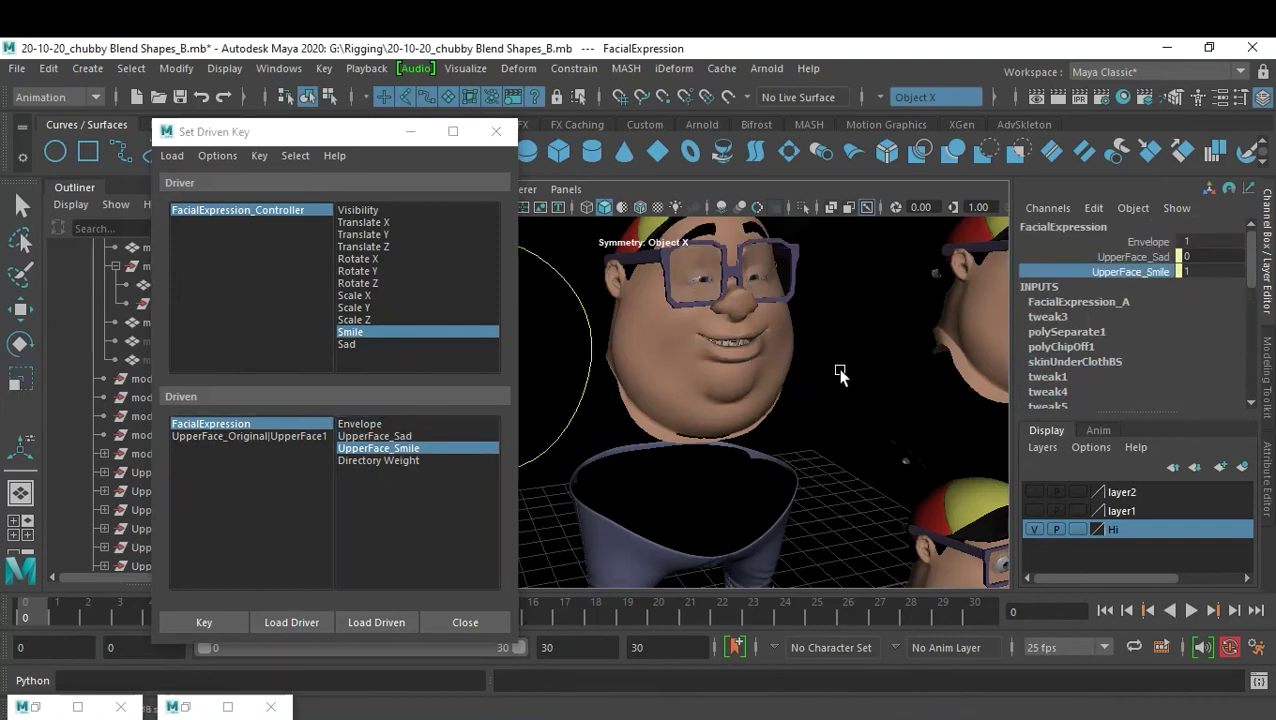
Key Smile as the driver of UpperFace_Smile in Set Driven Key
left_click(258, 211)
left_click(375, 344)
left_click(352, 332)
left_click(270, 424)
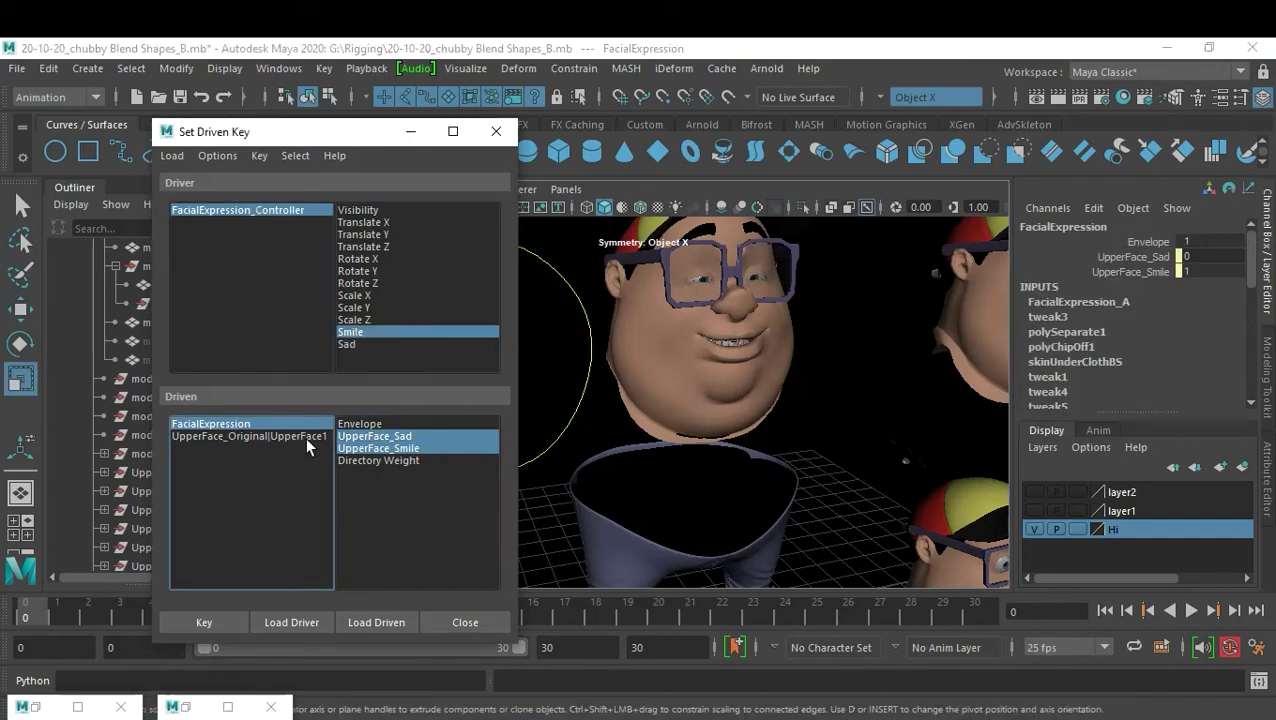
left_click(411, 448)
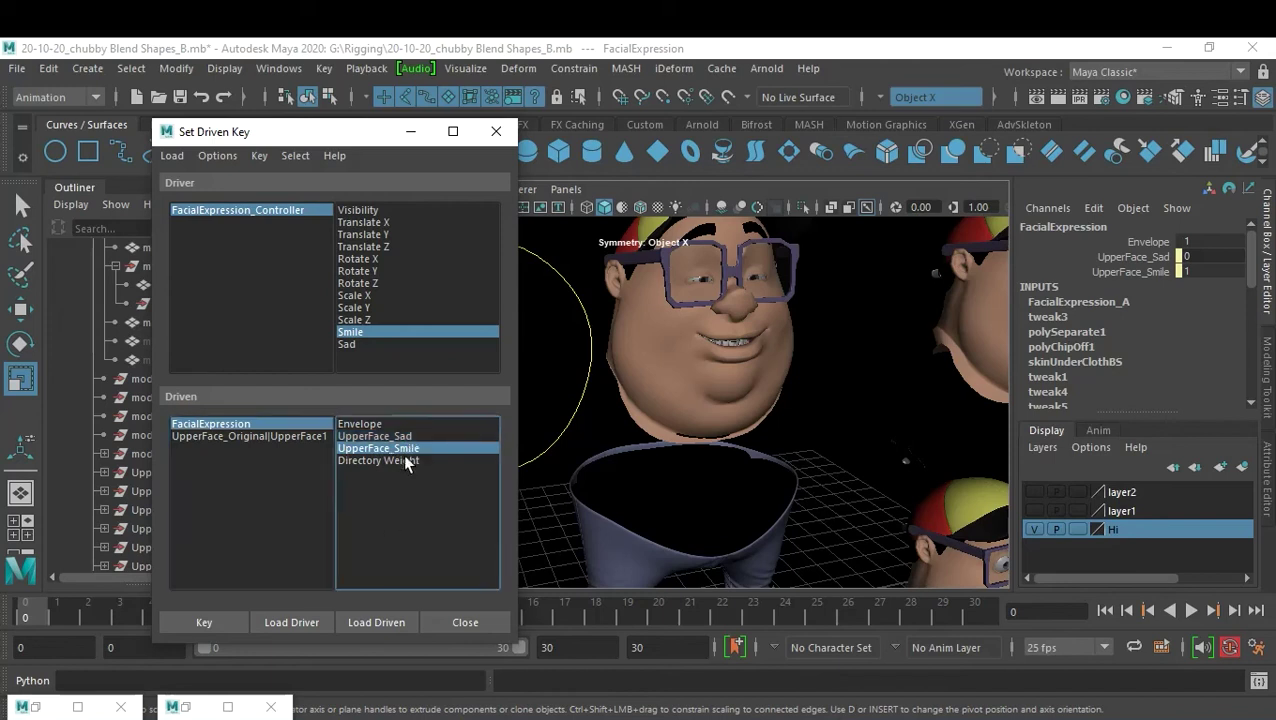
left_click(212, 624)
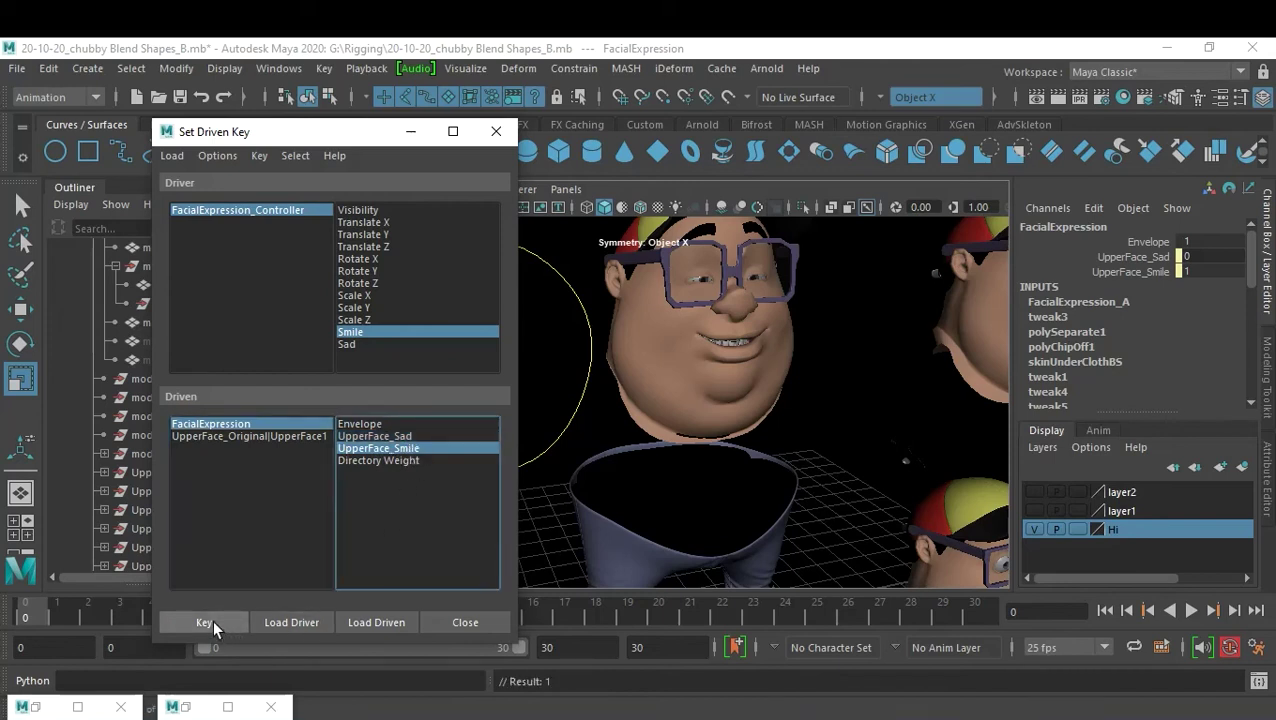
left_click(196, 214)
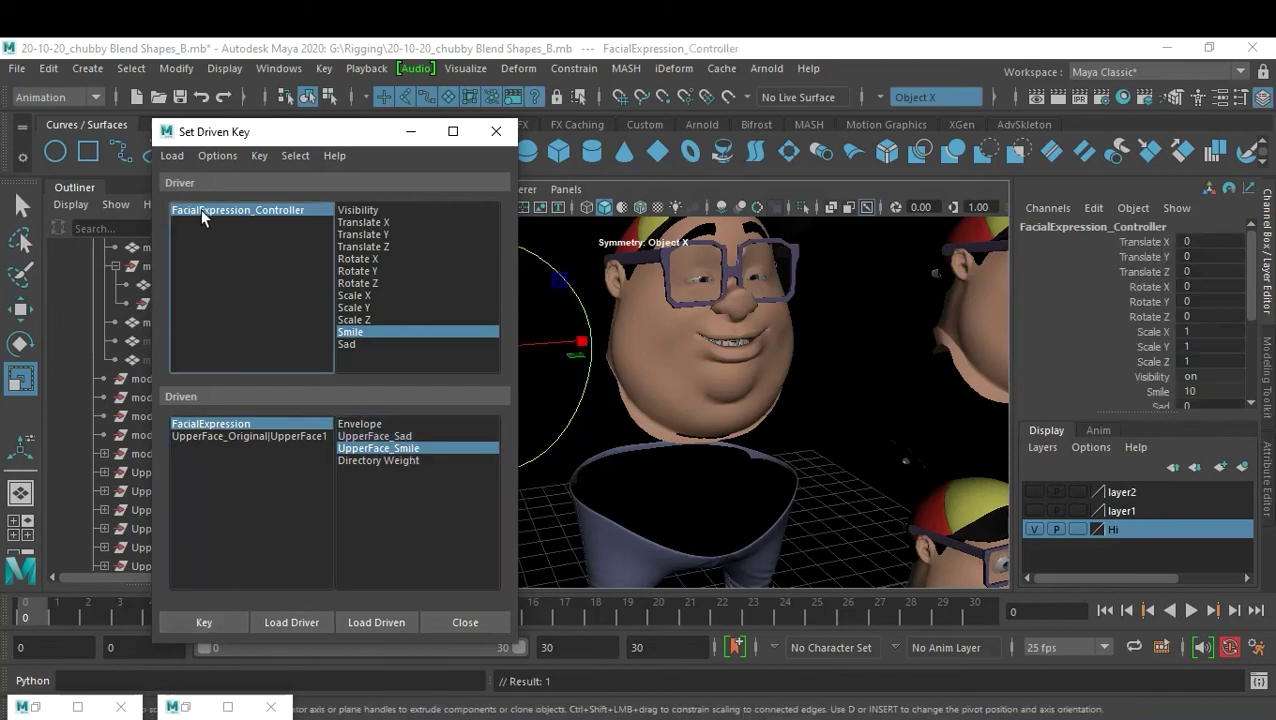
With Sad as the driver attribute, set the controller's Smile to 0 and Sad to 10
left_click(356, 345)
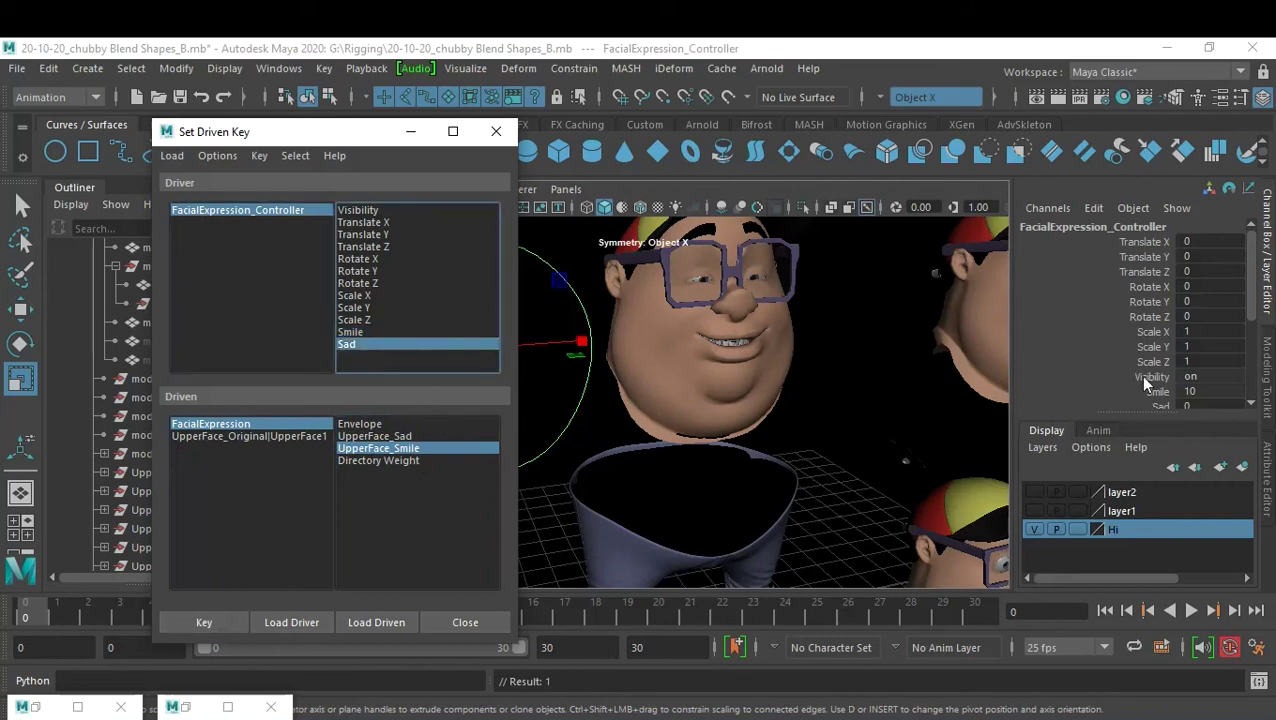
left_click(1155, 391)
middle_click_drag(843, 396, 760, 397)
scroll(1090, 314, "down", 2)
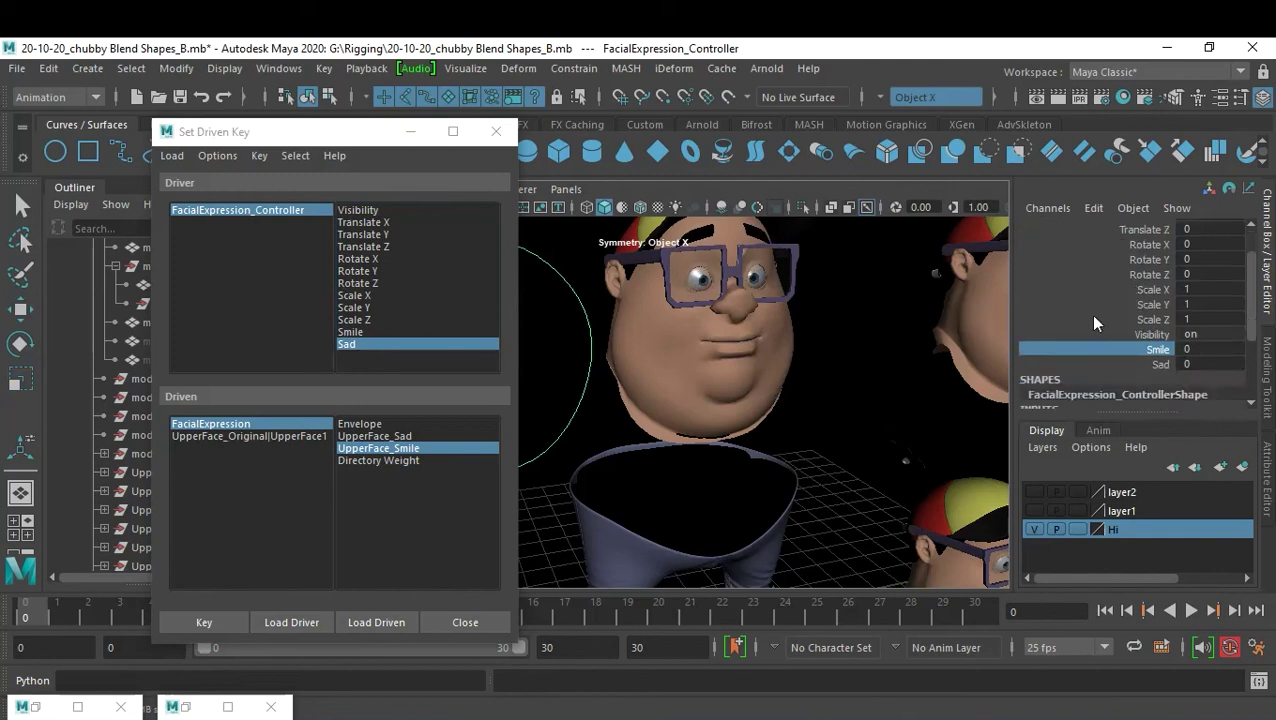
left_click(1155, 365)
mouse_move(886, 380)
middle_mouse_down()
mouse_move(855, 386)
mouse_move(997, 393)
middle_mouse_up()
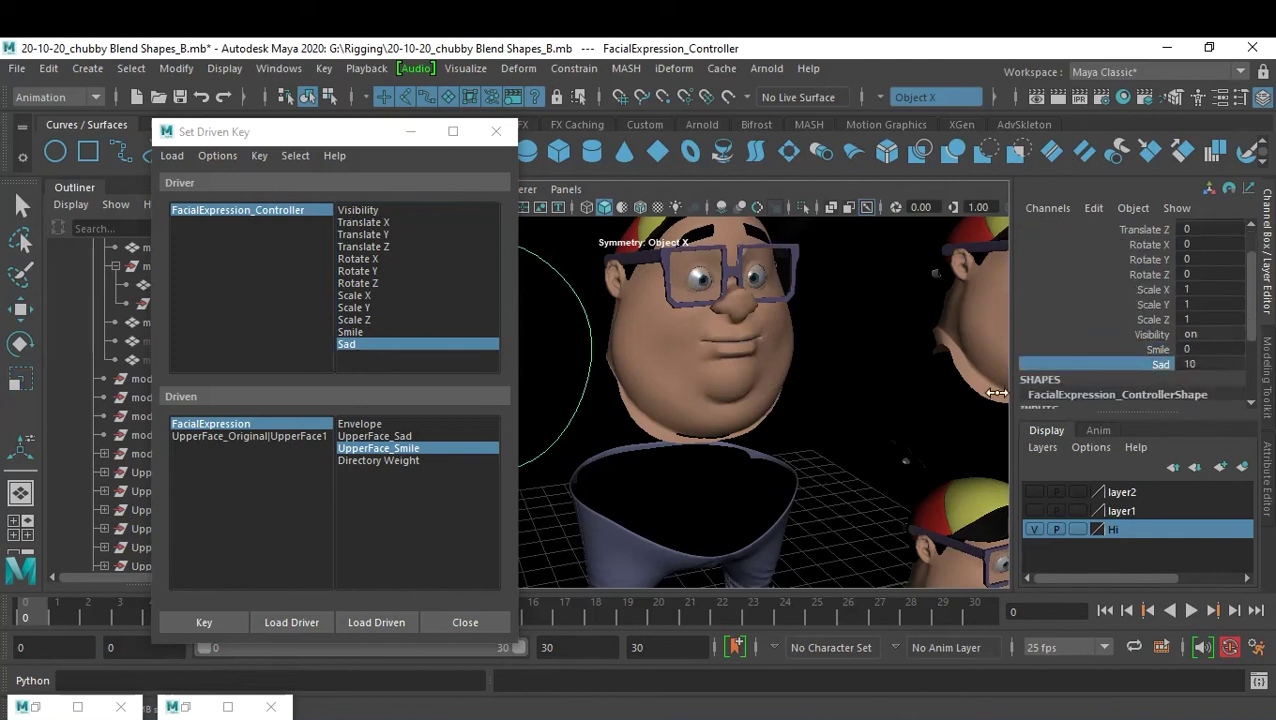
Set the driven UpperFace_Sad blend shape to 1, key it, and move the Set Driven Key dialog aside
left_click(244, 424)
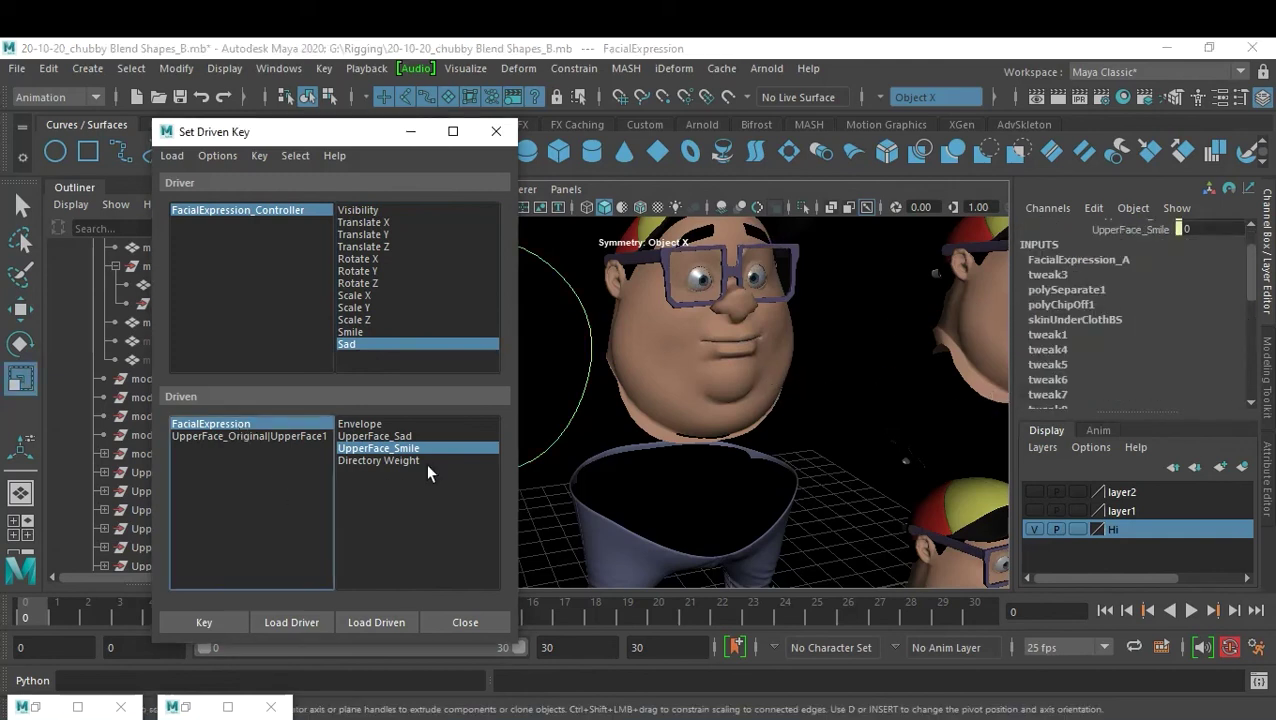
left_click(388, 436)
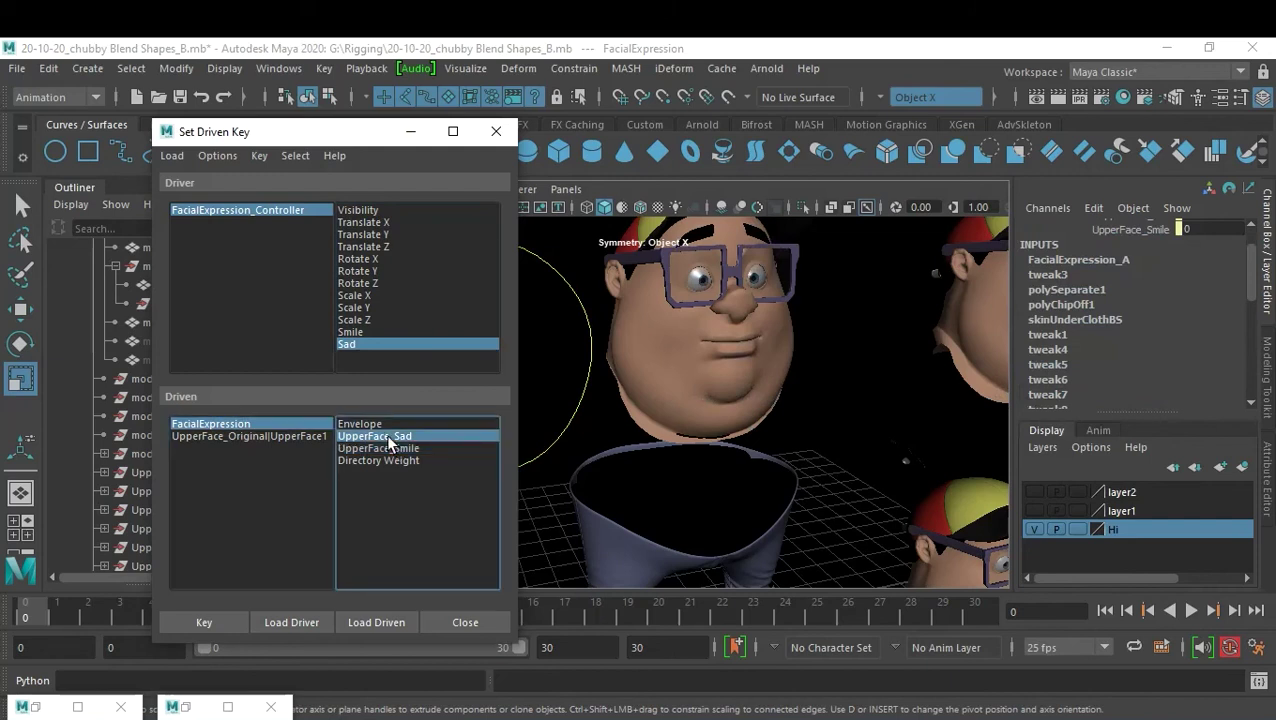
left_click(1150, 257)
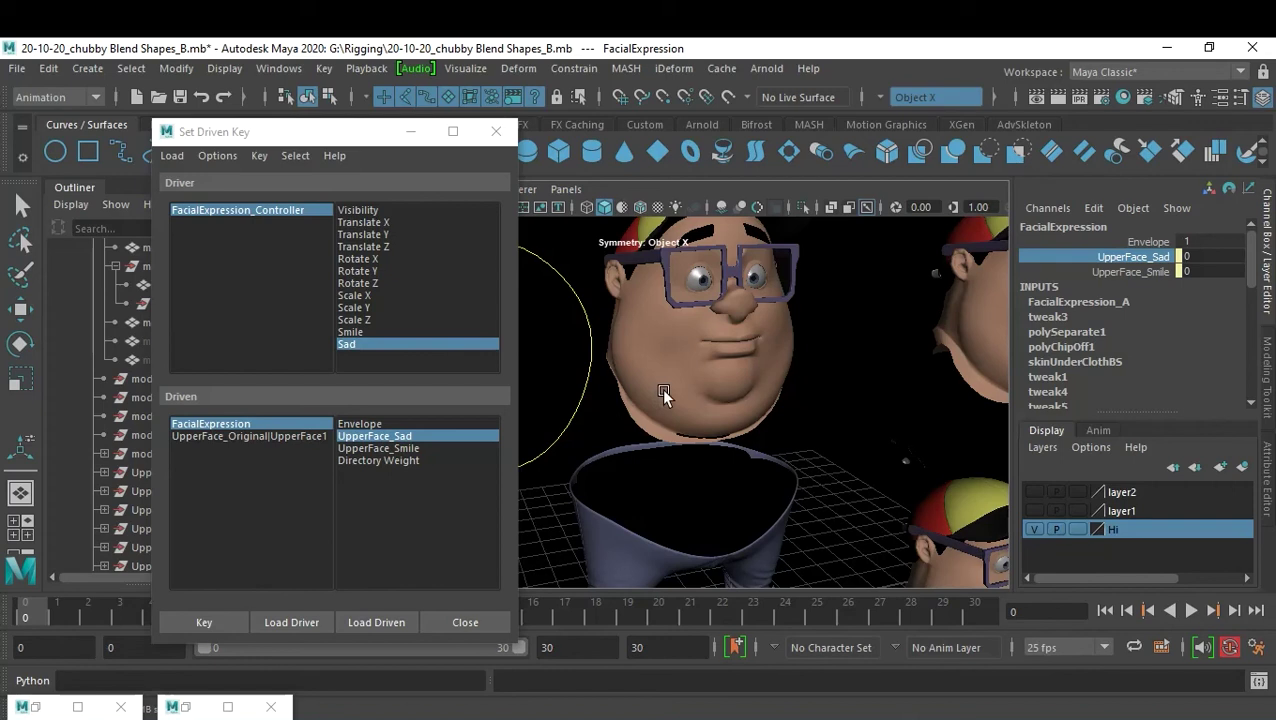
middle_click_drag(661, 388, 782, 407)
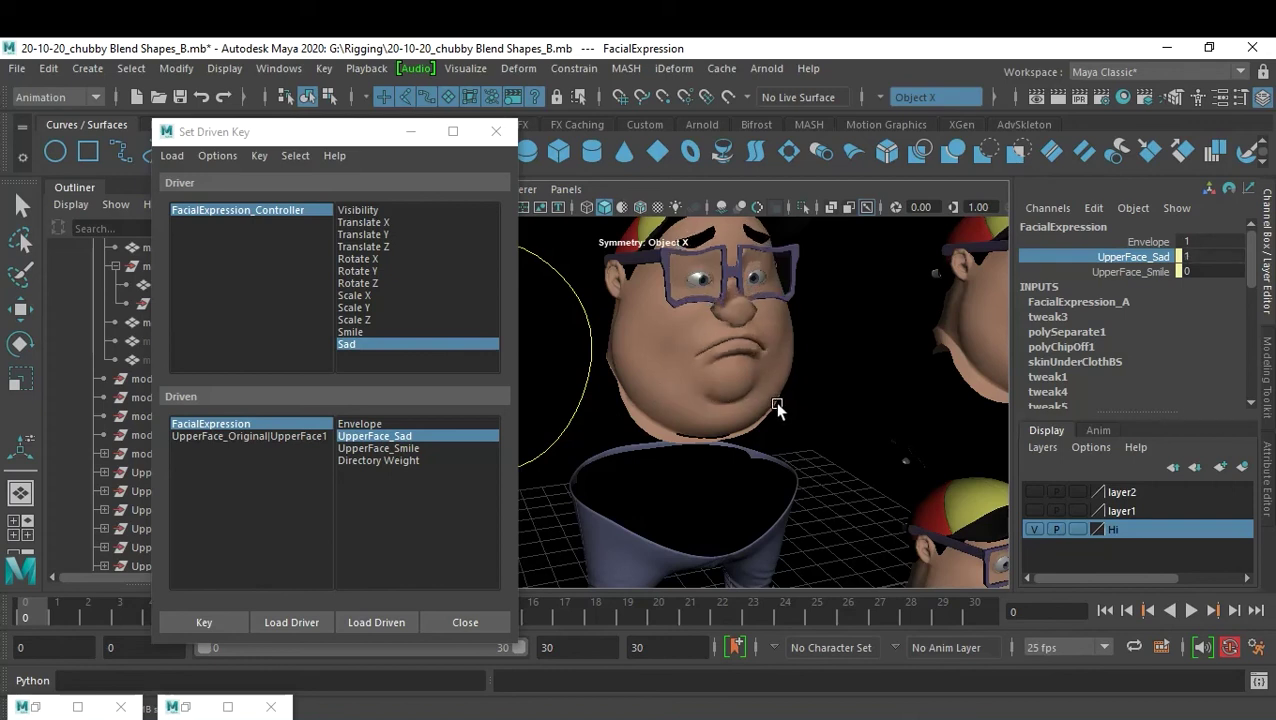
left_click(211, 620)
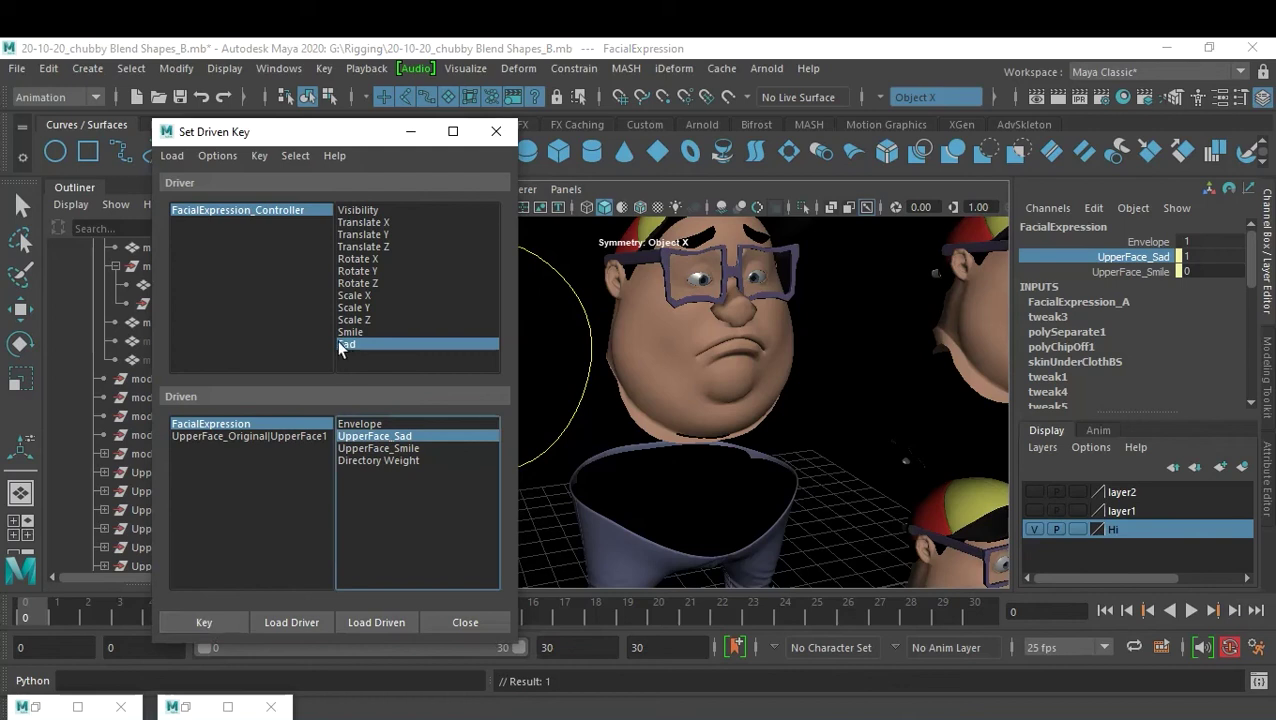
left_click_drag(333, 145, 211, 150)
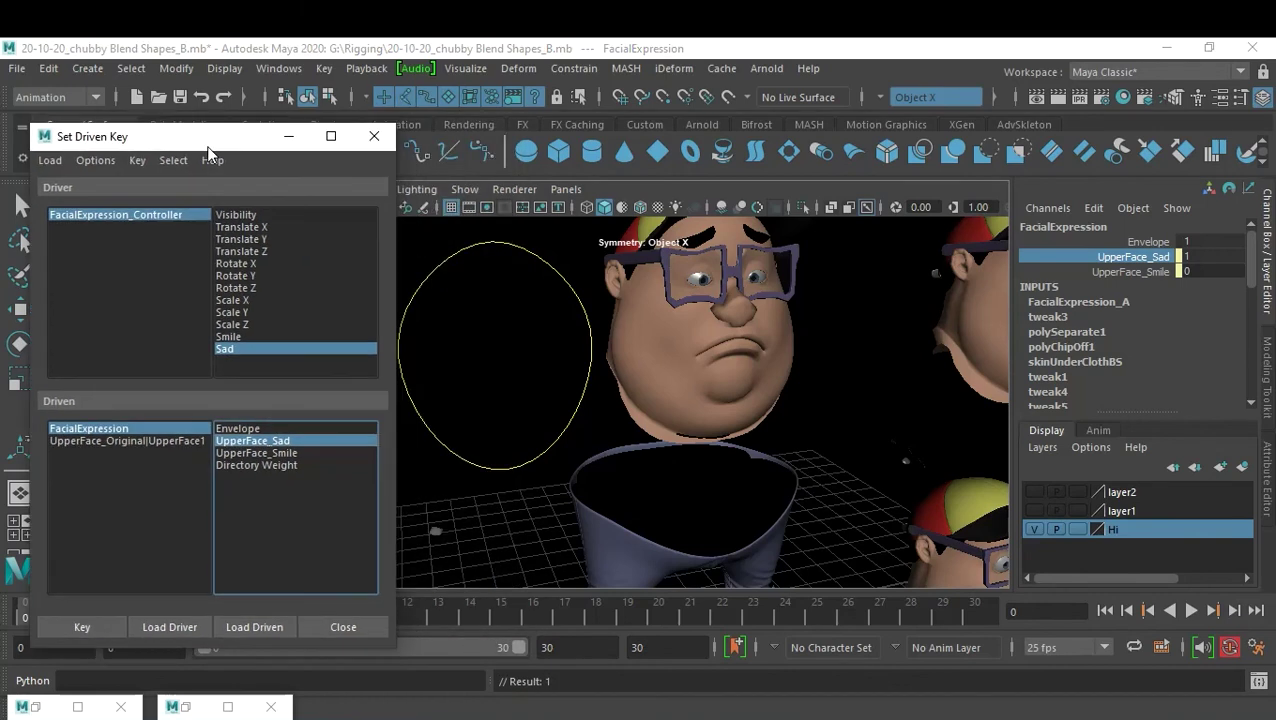
Select the controller circle and lower its Sad attribute to 0
left_click(531, 256)
scroll(1133, 345, "down", 1)
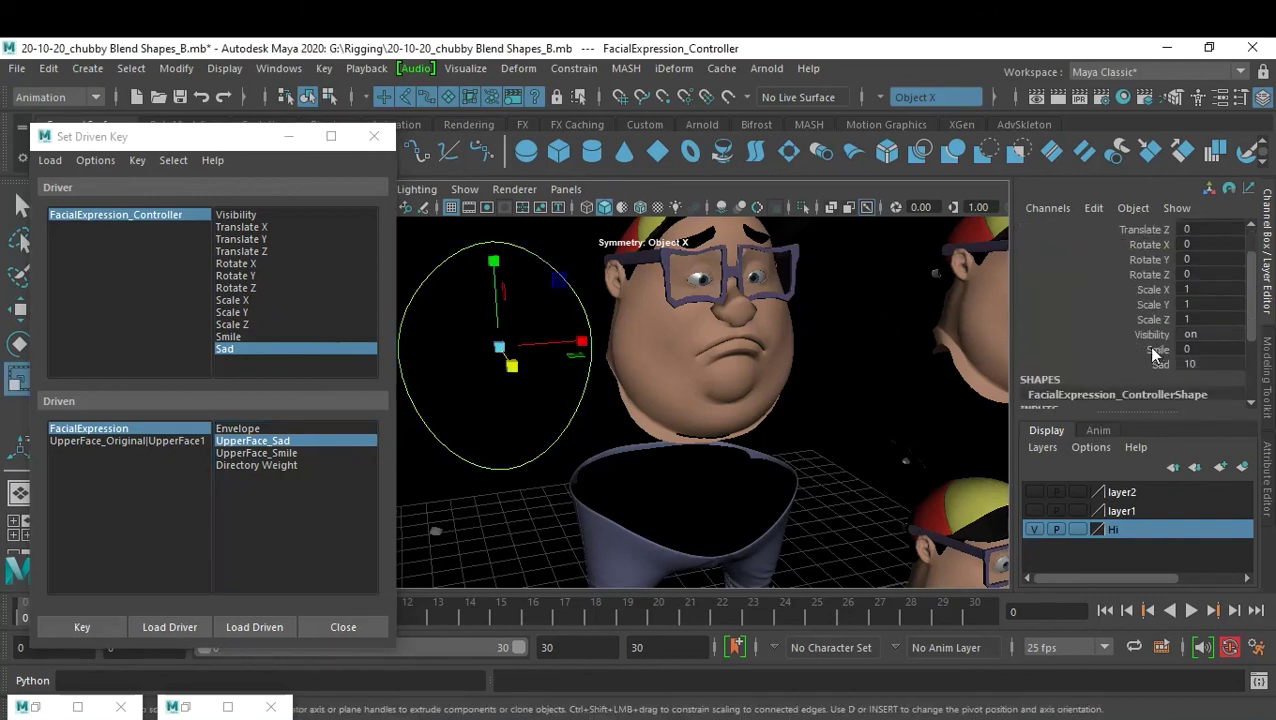
left_click(1156, 350)
left_click(1156, 366)
mouse_move(872, 407)
middle_mouse_down()
mouse_move(682, 430)
mouse_move(690, 393)
mouse_move(937, 382)
mouse_move(570, 421)
middle_mouse_up()
Test the frown by raising Sad to 10, checking the face, then returning Sad to 0
left_click(1156, 349)
scroll(570, 421, "up", 2)
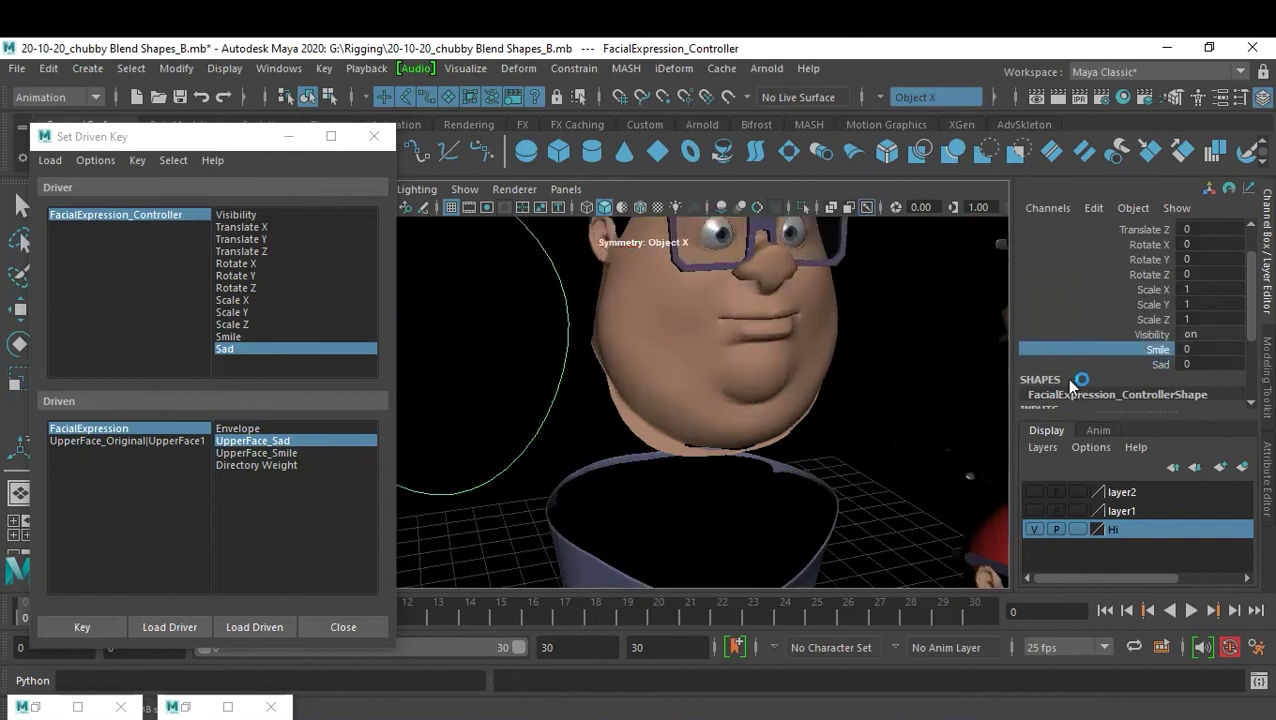
left_click(1125, 366)
middle_click_drag(796, 401, 895, 407)
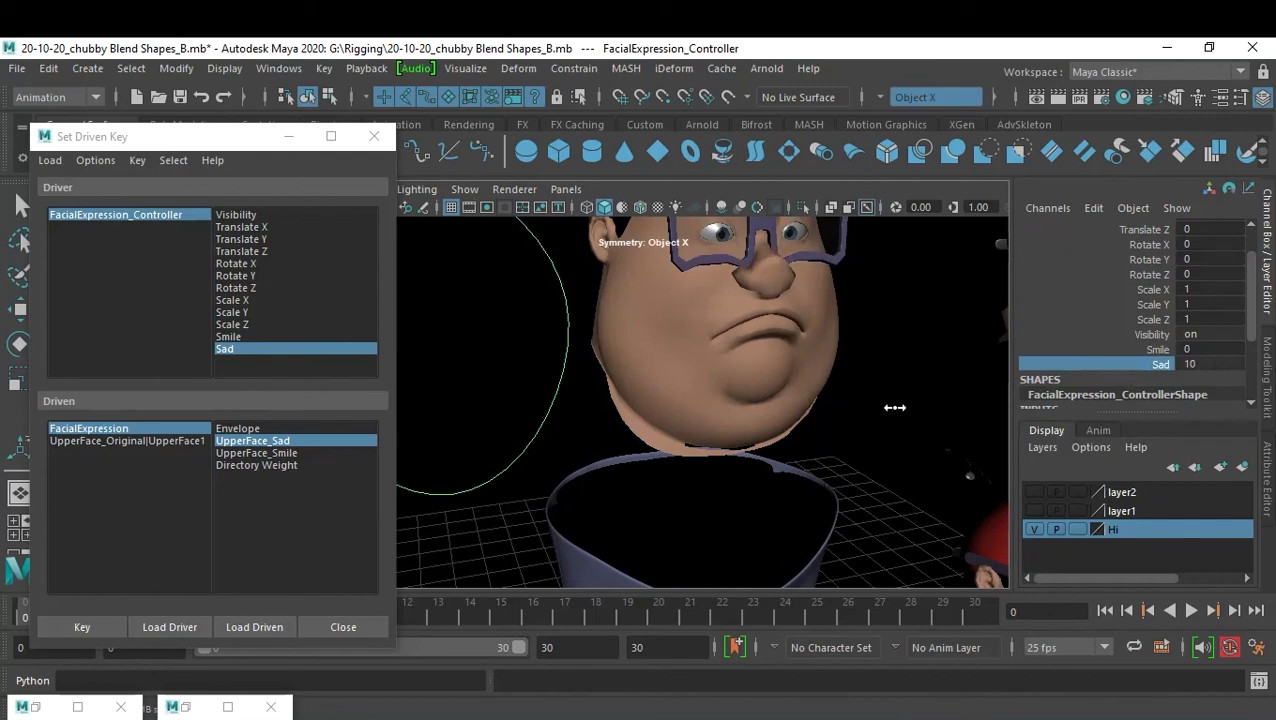
middle_click_drag(849, 362, 748, 404, "alt")
mouse_move(748, 404)
left_mouse_down("alt")
mouse_move(806, 398)
mouse_move(852, 413)
left_mouse_up("alt")
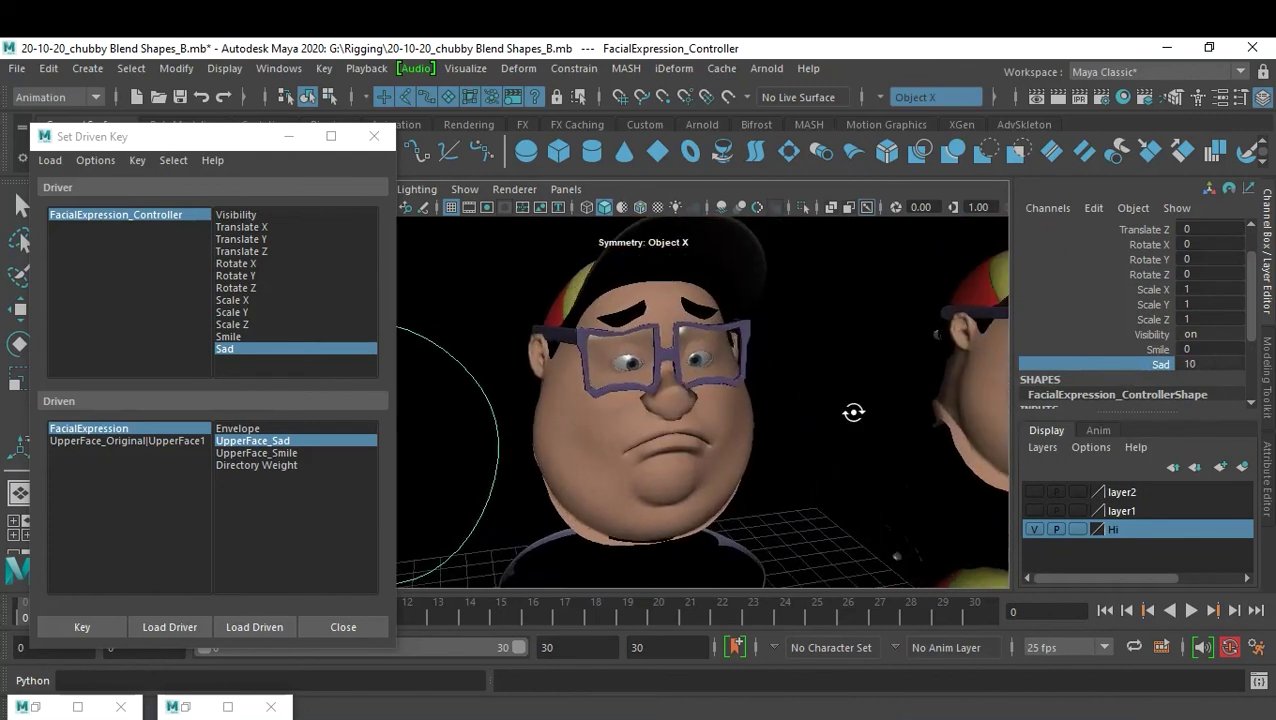
middle_click_drag(858, 414, 844, 414)
Test the smile by sweeping Smile to 10 and back to 0, then orbit around the character
left_click(1137, 349)
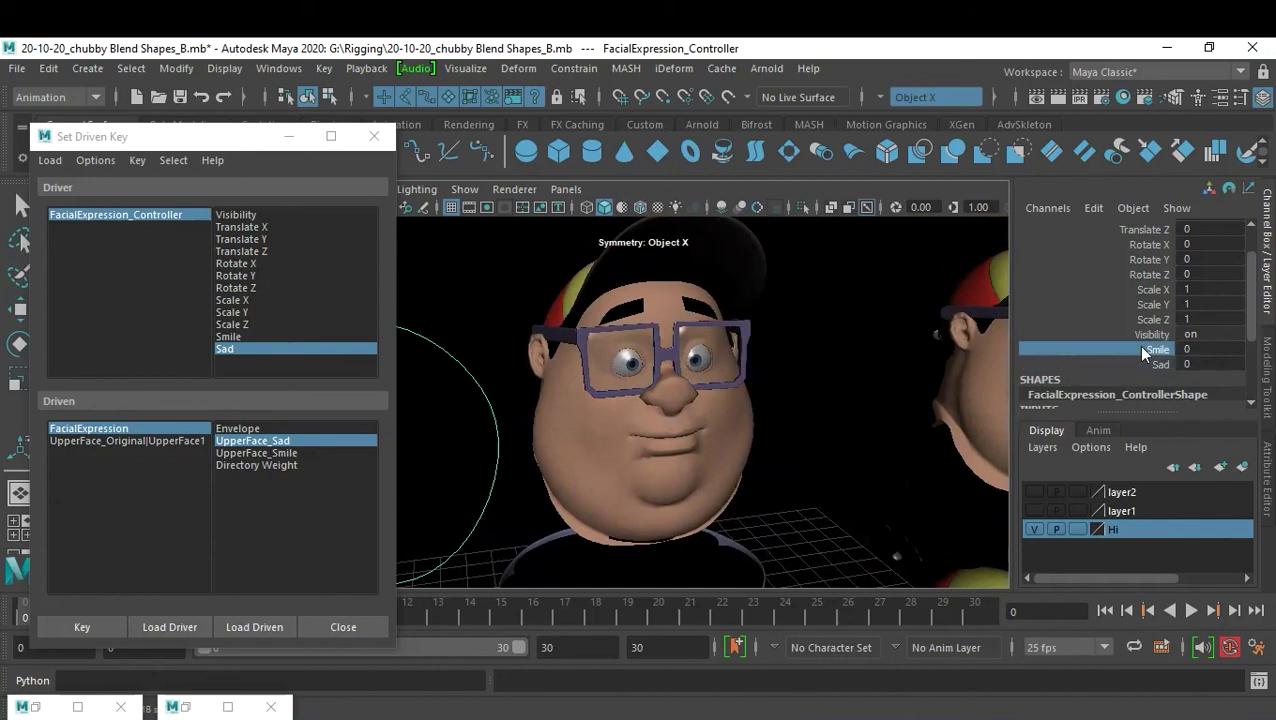
mouse_move(707, 401)
middle_mouse_down()
mouse_move(824, 401)
mouse_move(584, 399)
mouse_move(792, 385)
mouse_move(983, 399)
mouse_move(667, 423)
mouse_move(987, 424)
middle_mouse_up()
middle_click_drag(878, 426, 603, 435)
mouse_move(648, 415)
left_mouse_down("alt")
mouse_move(734, 365)
mouse_move(760, 384)
left_mouse_up("alt")
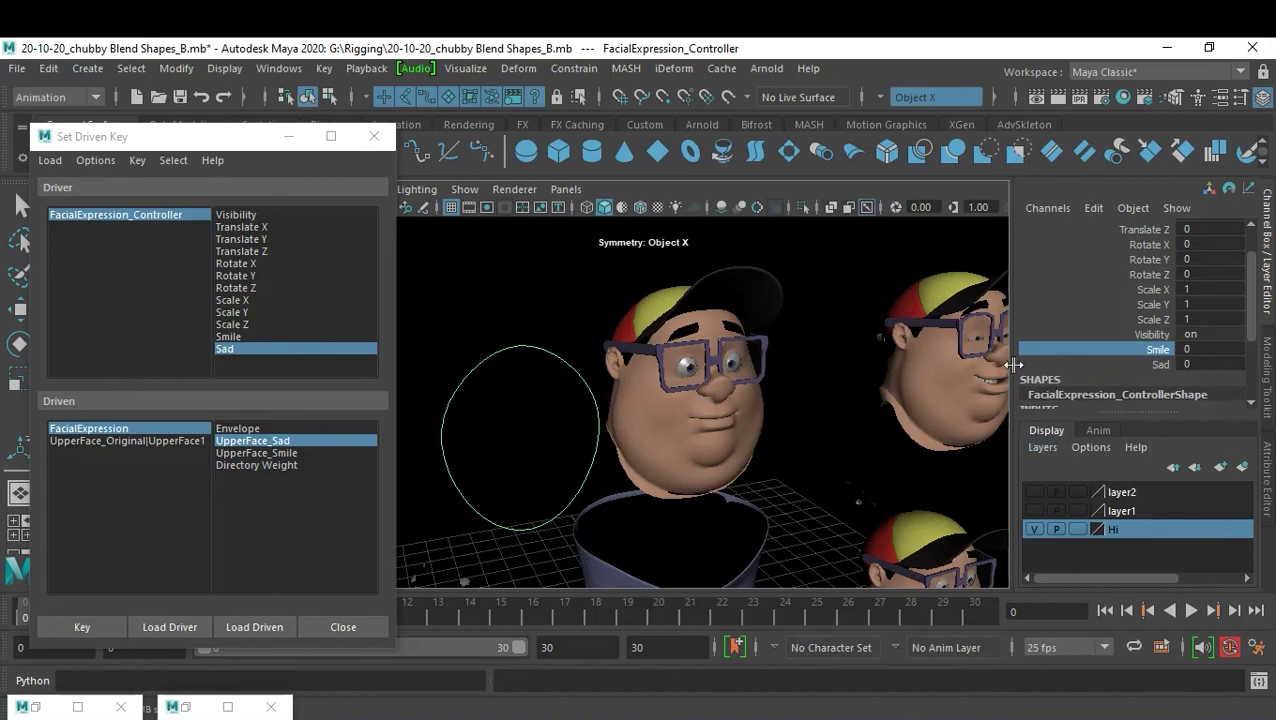
middle_click_drag(773, 425, 776, 361, "alt")
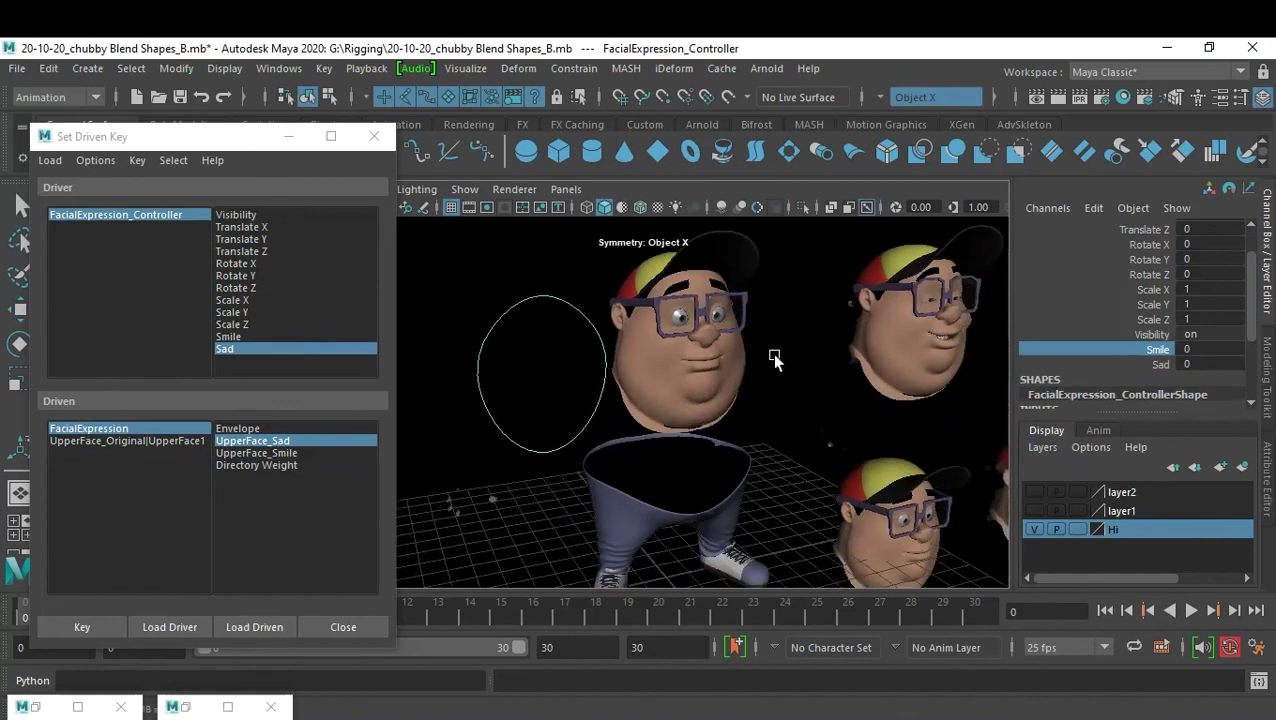
mouse_move(776, 361)
left_mouse_down("alt")
mouse_move(777, 373)
mouse_move(729, 384)
mouse_move(759, 392)
left_mouse_up("alt")
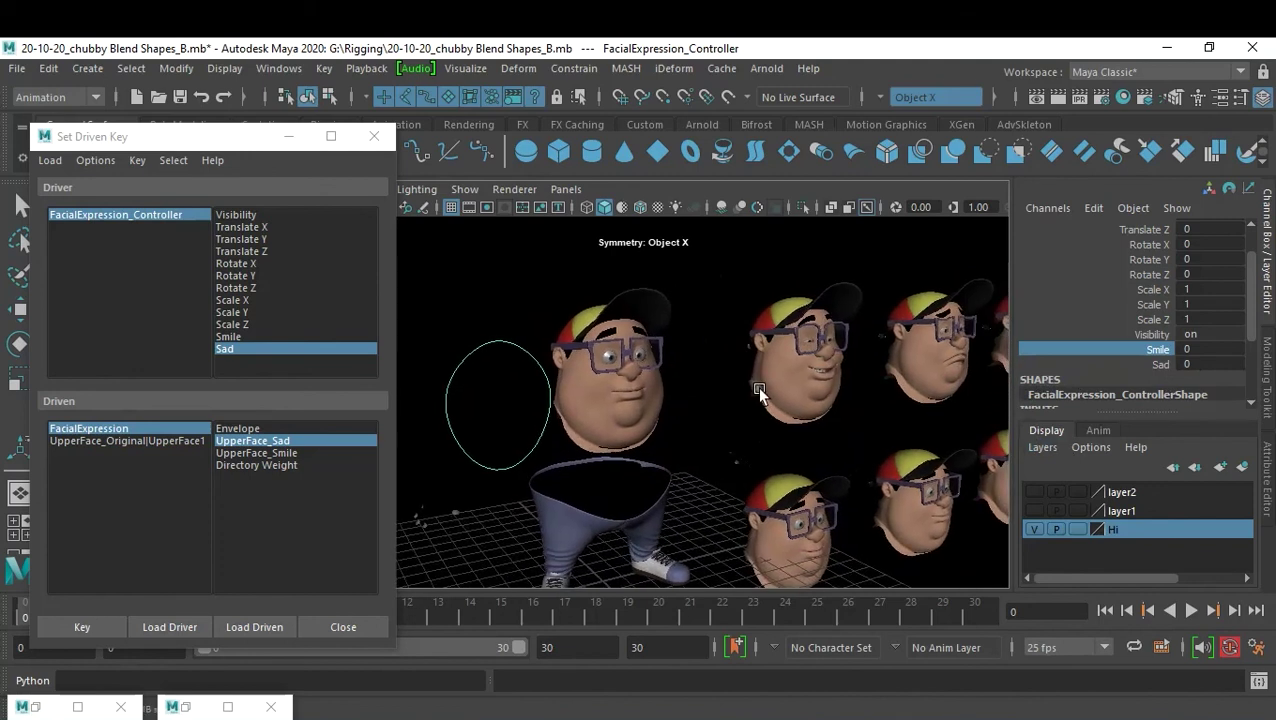